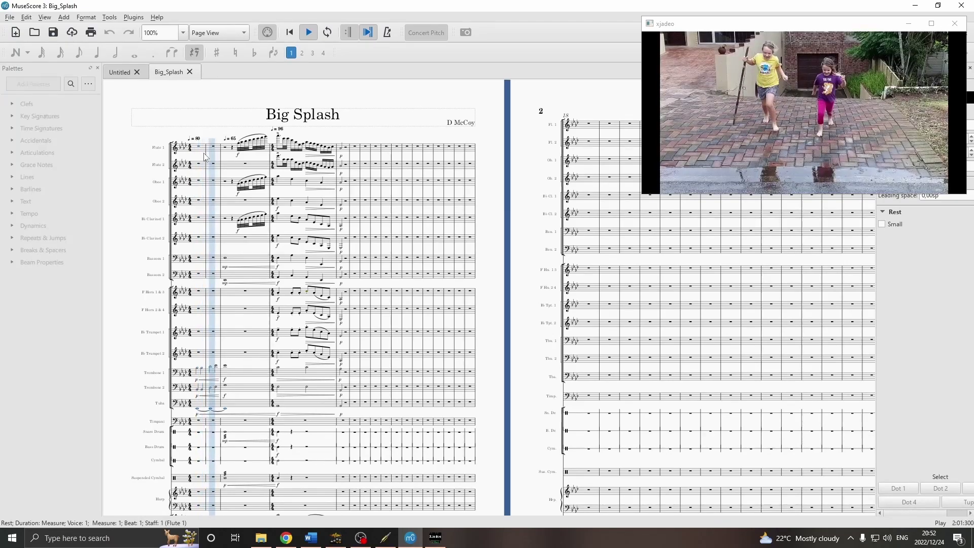
Stop playback of the Big Splash score in MuseScore 3
{"action": "key", "text": "space"}
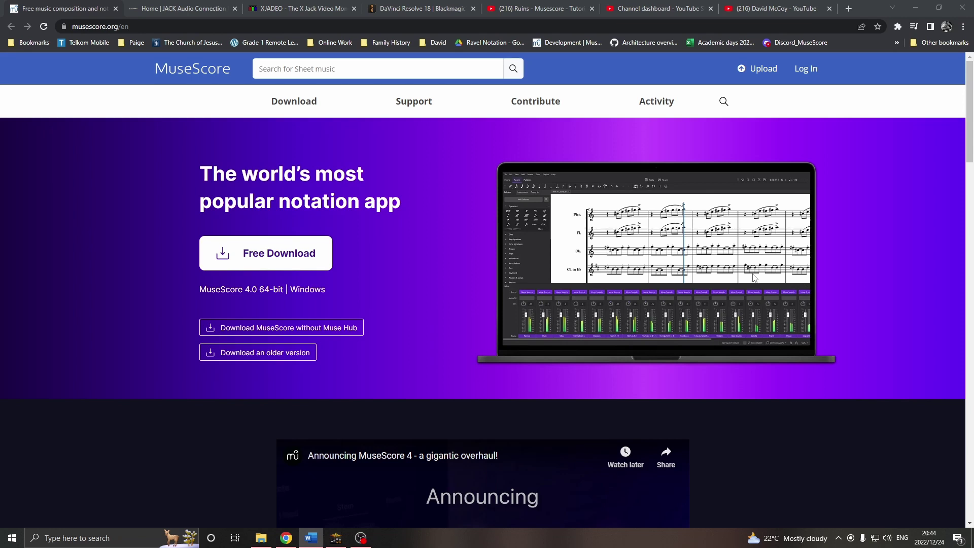
Open the older MuseScore builds listing for Windows 7 or higher, then go to the JACK Audio tab
{"action": "left_click", "coordinate": [278, 103]}
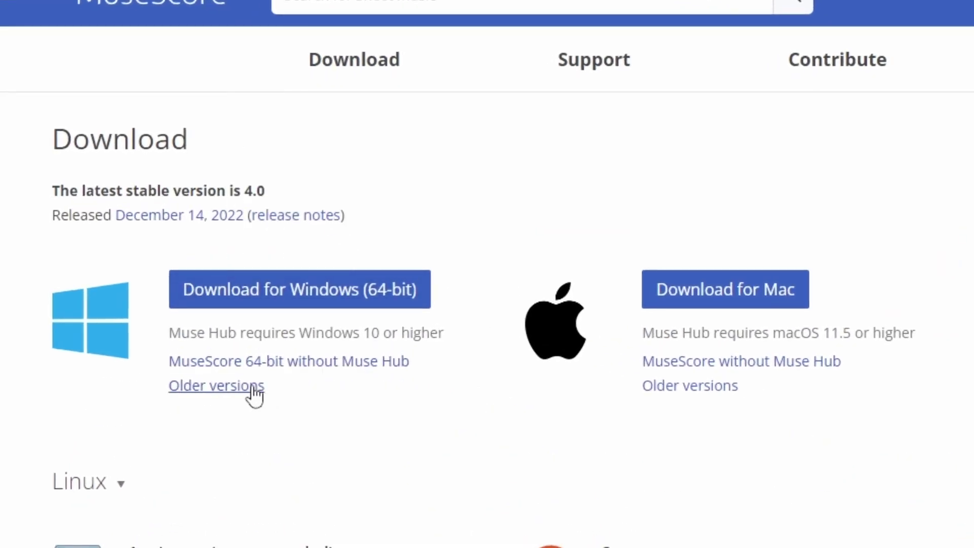
{"action": "left_click", "coordinate": [251, 386]}
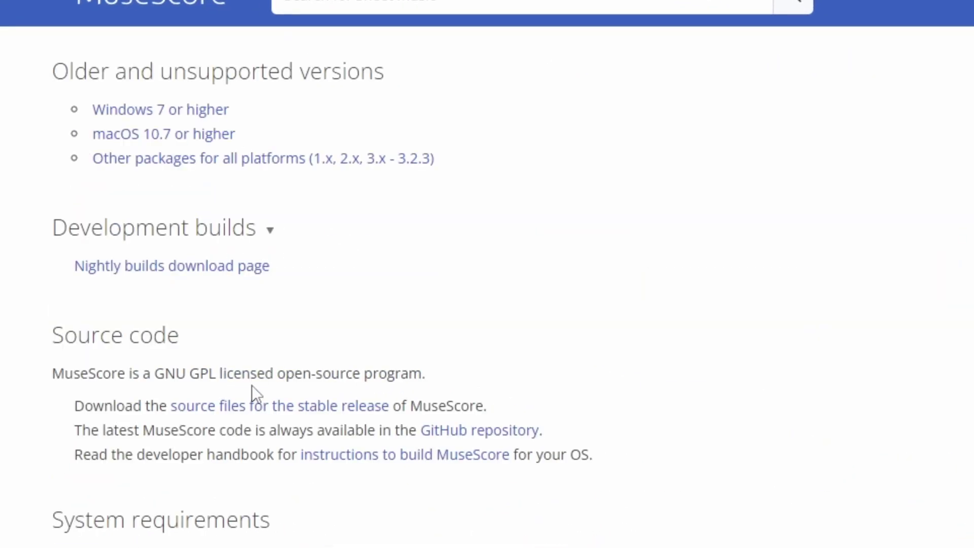
{"action": "left_click", "coordinate": [192, 120]}
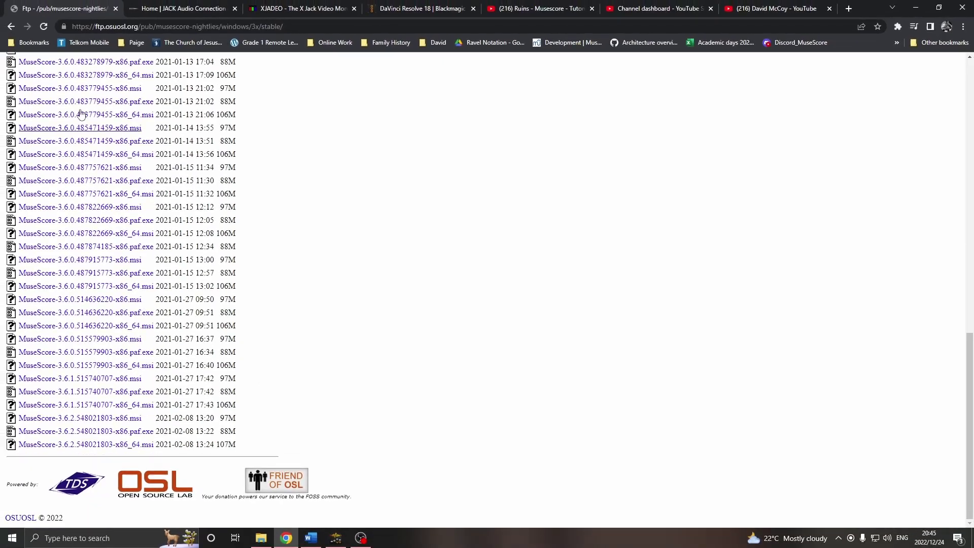
{"action": "left_click", "coordinate": [177, 11]}
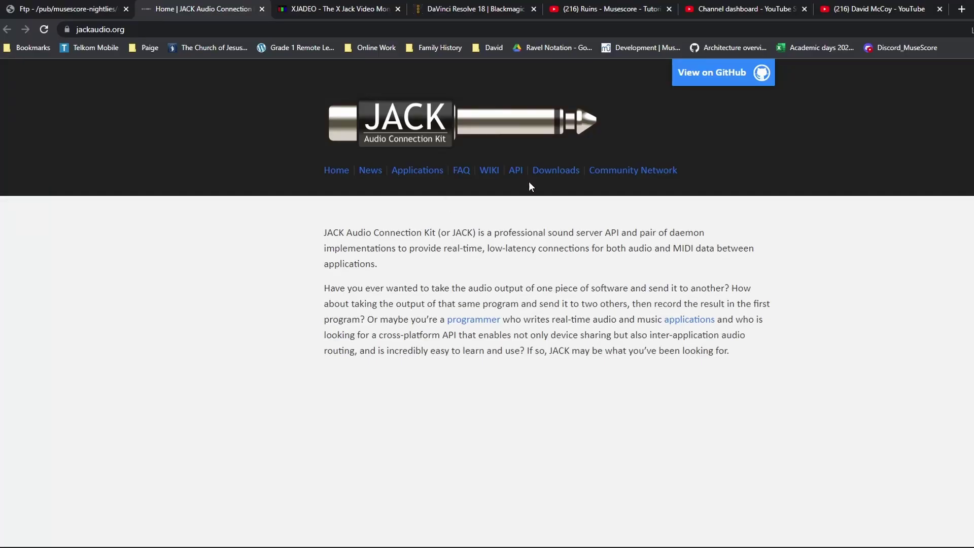
Download JACK 1.9.21 win64 from jackaudio.org's Downloads page, then open xjadeo's download page
{"action": "left_click", "coordinate": [555, 175]}
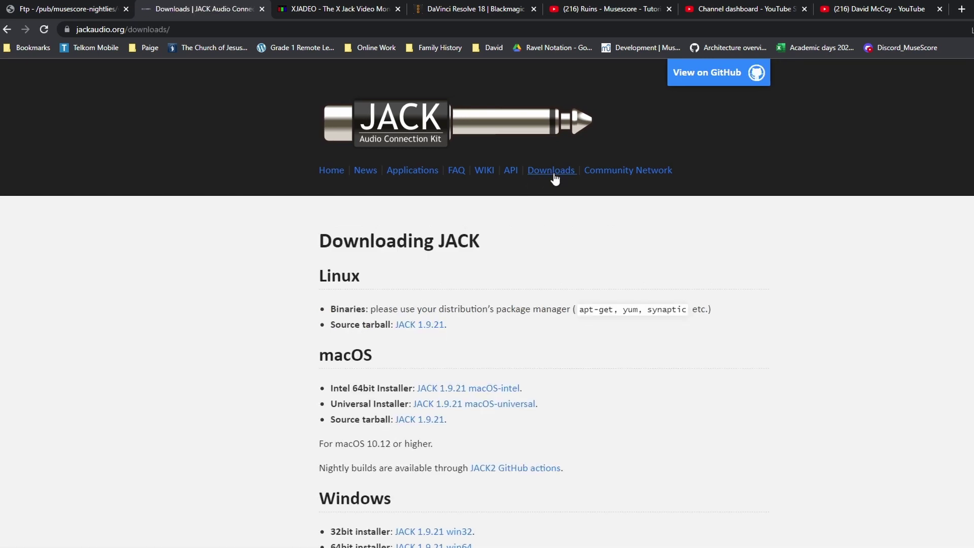
{"action": "scroll", "coordinate": [459, 408], "scroll_direction": "down", "scroll_amount": 1}
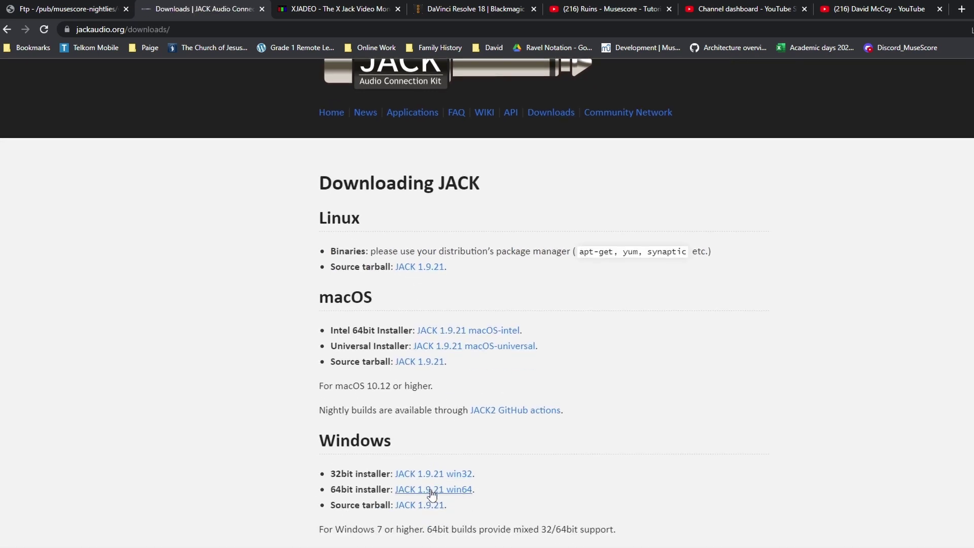
{"action": "left_click", "coordinate": [432, 491]}
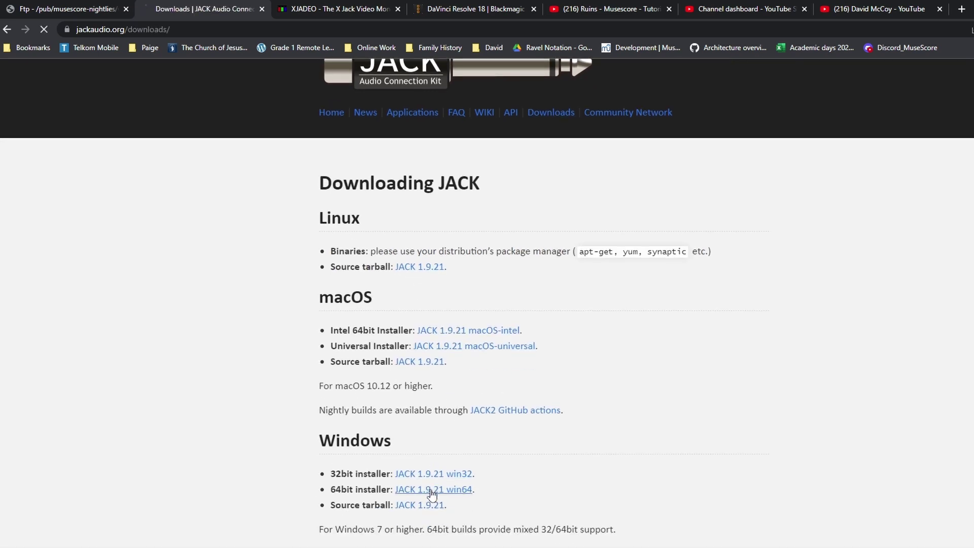
{"action": "left_click", "coordinate": [316, 9]}
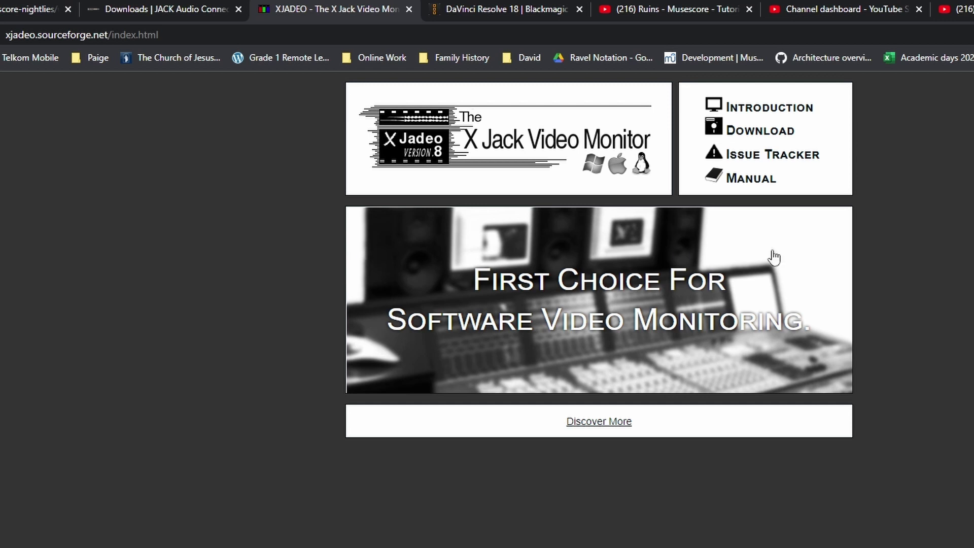
{"action": "left_click", "coordinate": [761, 135]}
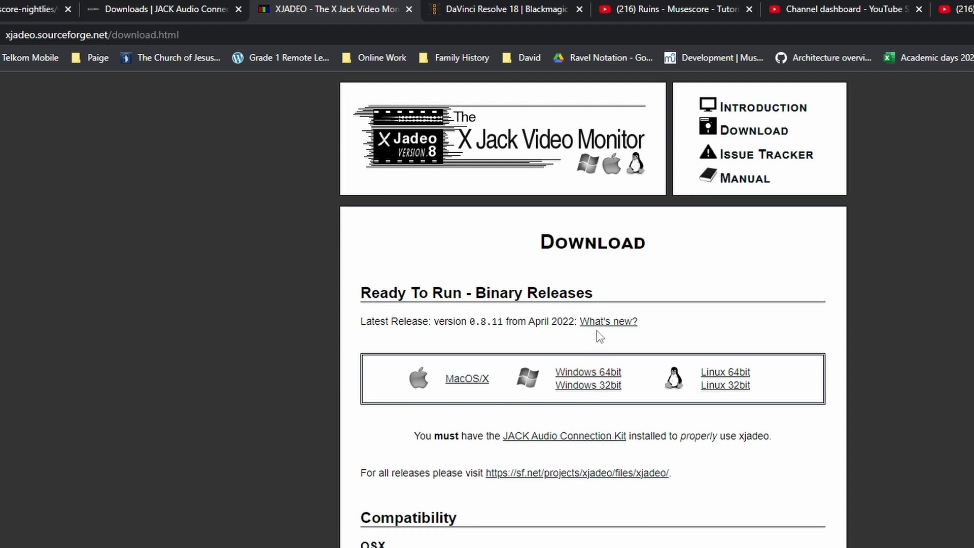
Choose the free Windows download of DaVinci Resolve 18 to reach its registration form
{"action": "left_click", "coordinate": [512, 11]}
{"action": "scroll", "coordinate": [451, 226], "scroll_direction": "down", "scroll_amount": 5}
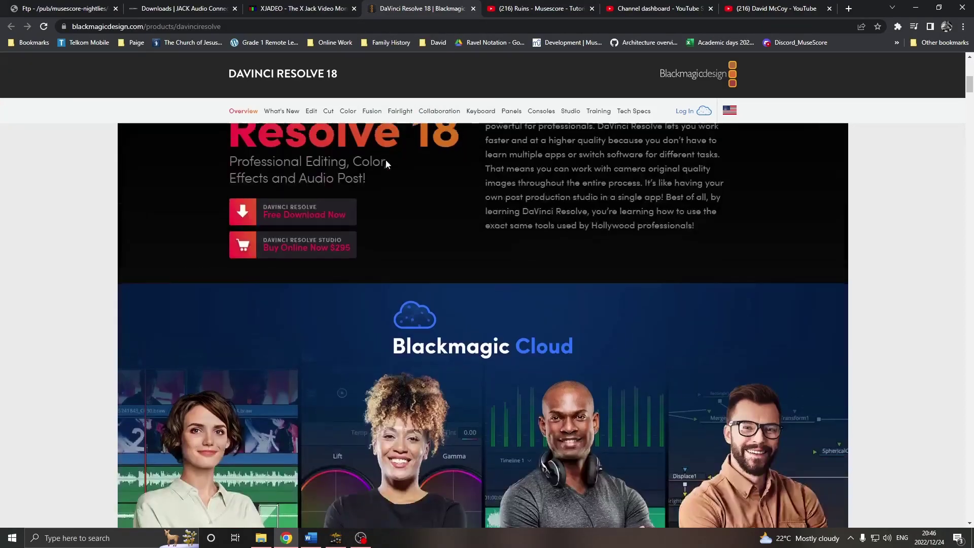
{"action": "scroll", "coordinate": [385, 160], "scroll_direction": "up", "scroll_amount": 2}
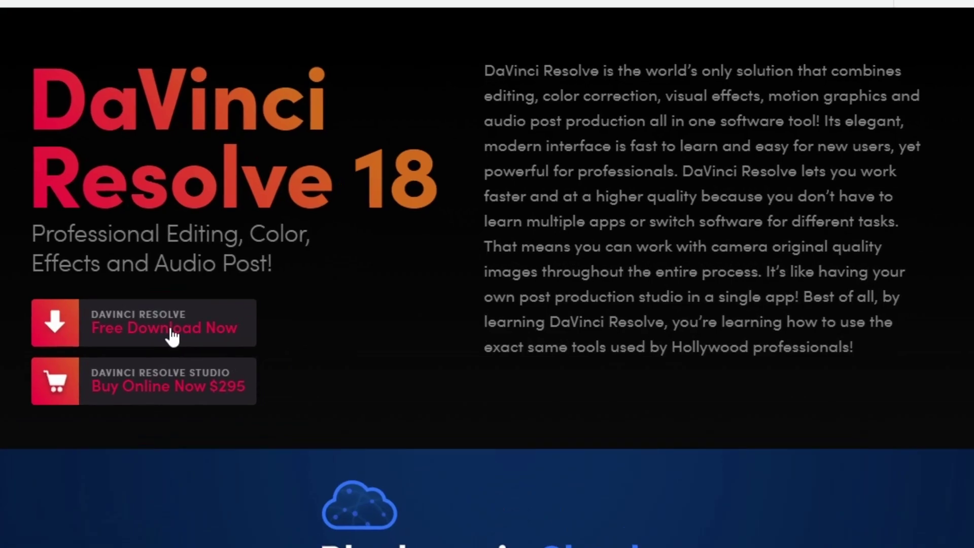
{"action": "left_click", "coordinate": [173, 335]}
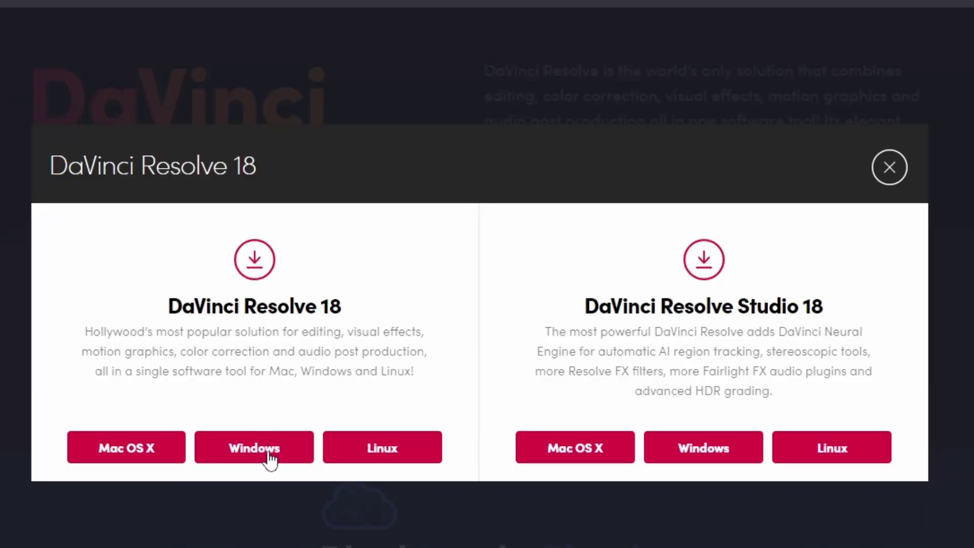
{"action": "left_click", "coordinate": [269, 457]}
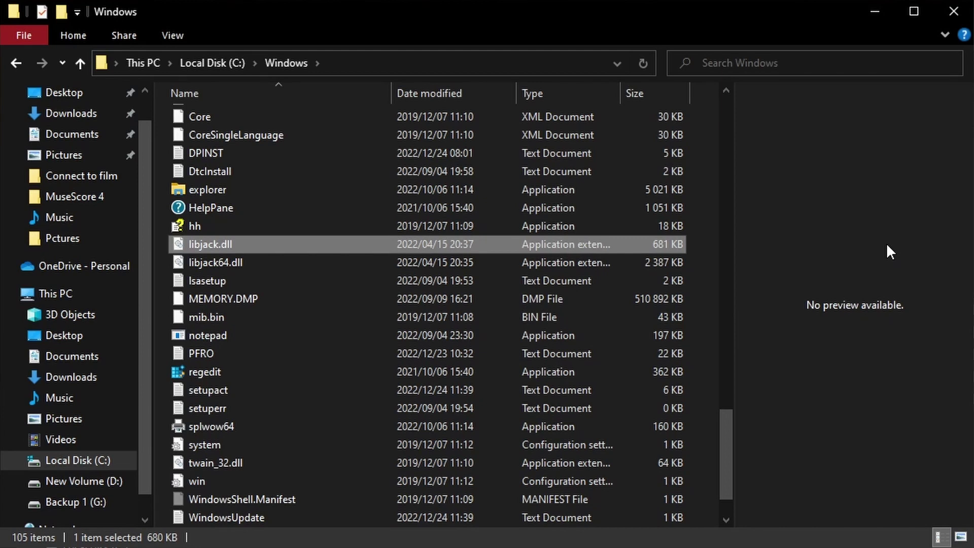
Open the C:\Windows folder on Local Disk and find libjack.dll
{"action": "left_click", "coordinate": [76, 460]}
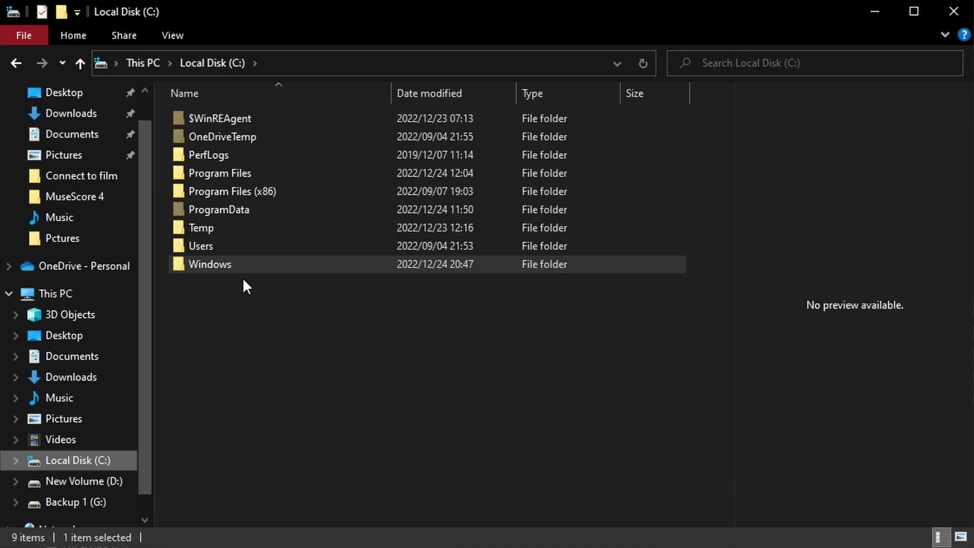
{"action": "double_click", "coordinate": [221, 270]}
{"action": "scroll", "coordinate": [296, 284], "scroll_direction": "down", "scroll_amount": 5}
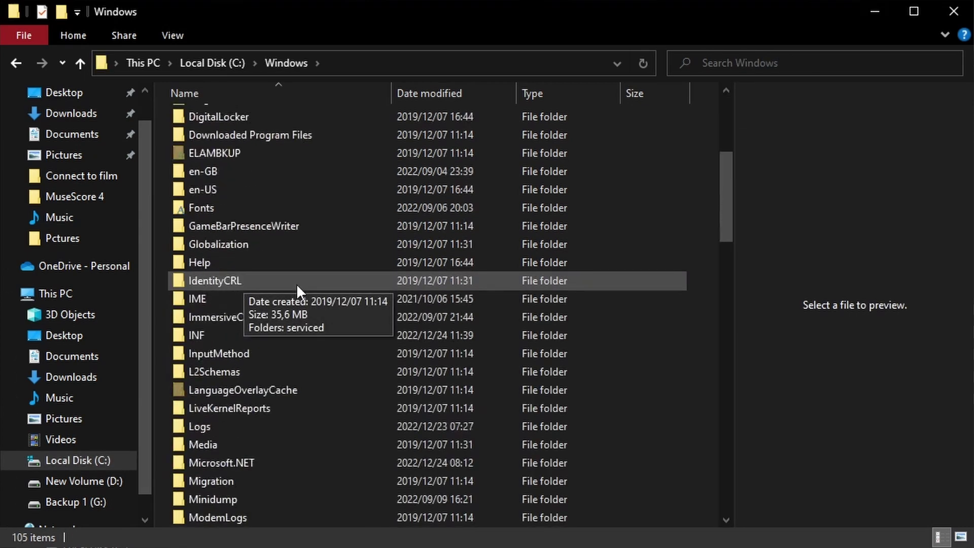
{"action": "scroll", "coordinate": [296, 284], "scroll_direction": "down", "scroll_amount": 20}
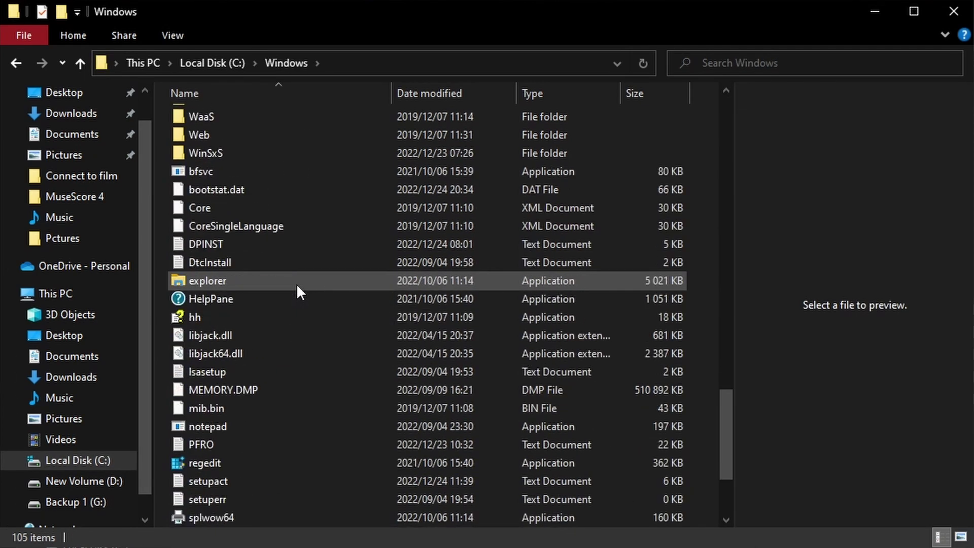
{"action": "scroll", "coordinate": [297, 285], "scroll_direction": "down", "scroll_amount": 3}
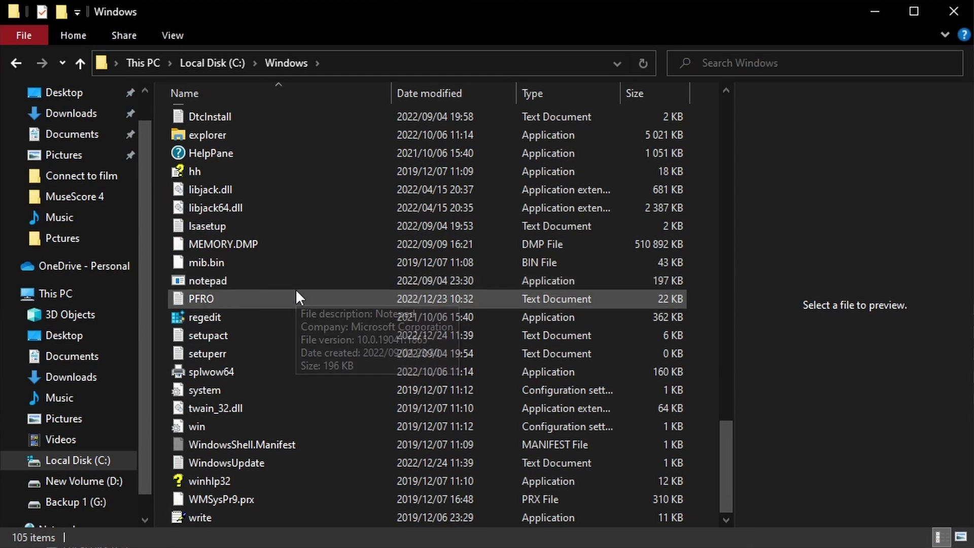
{"action": "scroll", "coordinate": [257, 355], "scroll_direction": "up", "scroll_amount": 3}
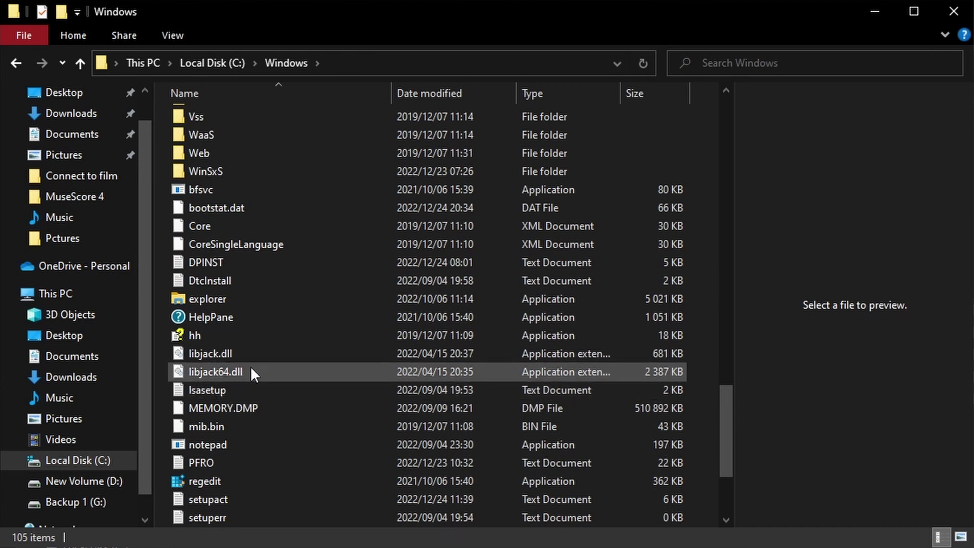
Rename libjack.dll to libjack32.dll
{"action": "left_click", "coordinate": [227, 355]}
{"action": "left_click", "coordinate": [218, 353]}
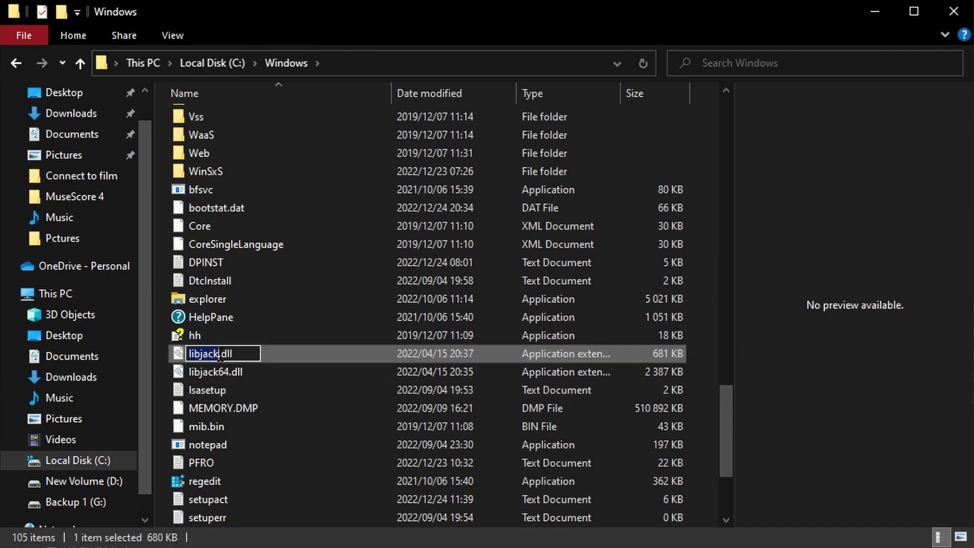
{"action": "type", "text": "23"}
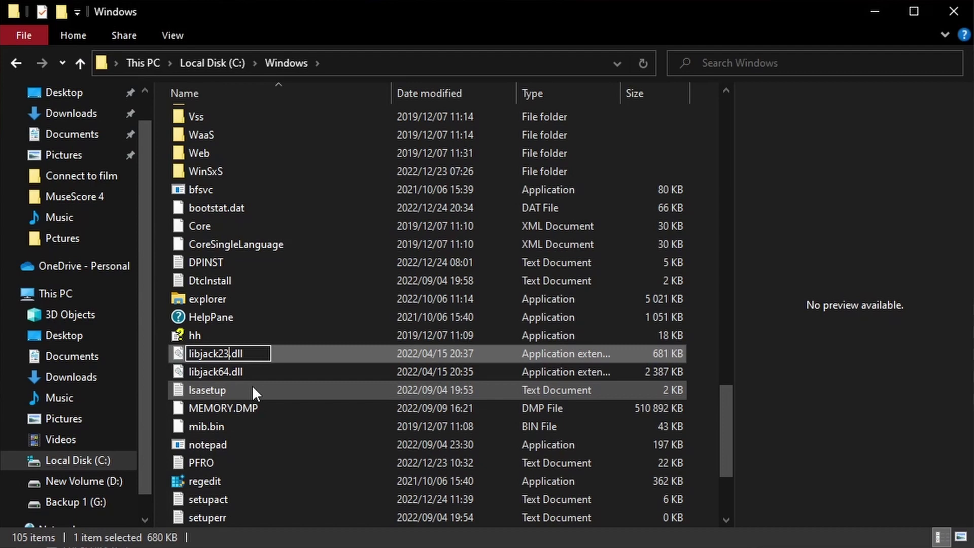
{"action": "key", "text": "BackSpace"}
{"action": "key", "text": "BackSpace"}
{"action": "type", "text": "32"}
{"action": "key", "text": "Return"}
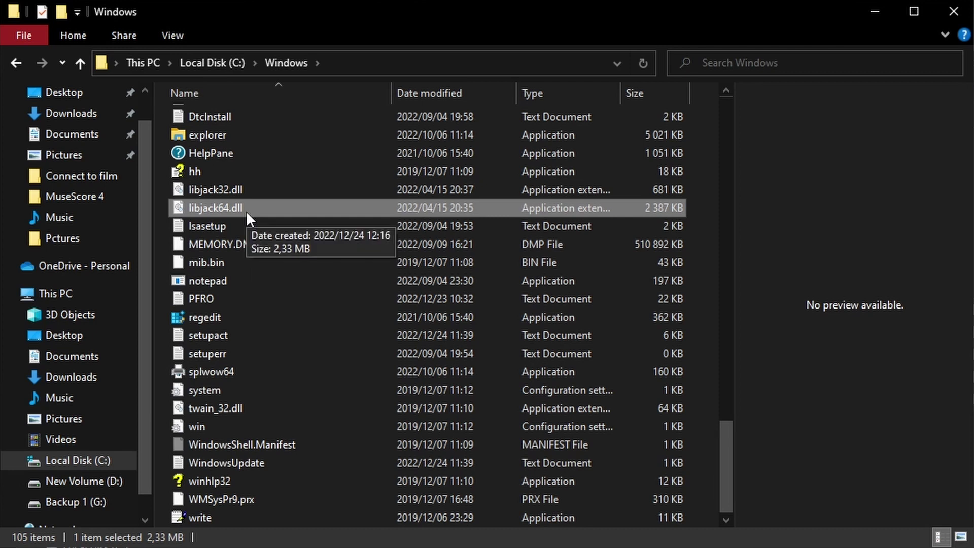
Paste a copy of libjack64.dll into C:\Windows with admin permission and rename it libjack.dll
{"action": "key", "text": "ctrl+v"}
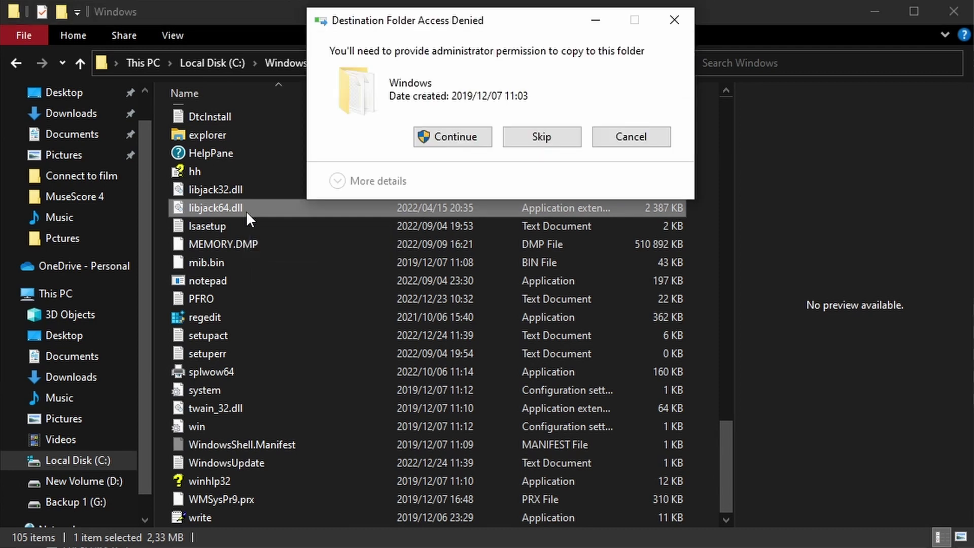
{"action": "left_click", "coordinate": [445, 139]}
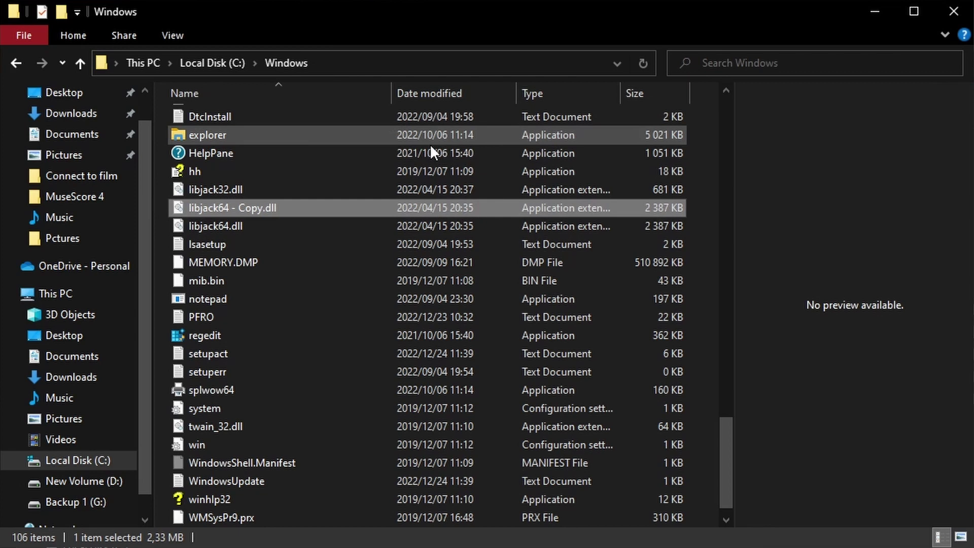
{"action": "left_click", "coordinate": [258, 209]}
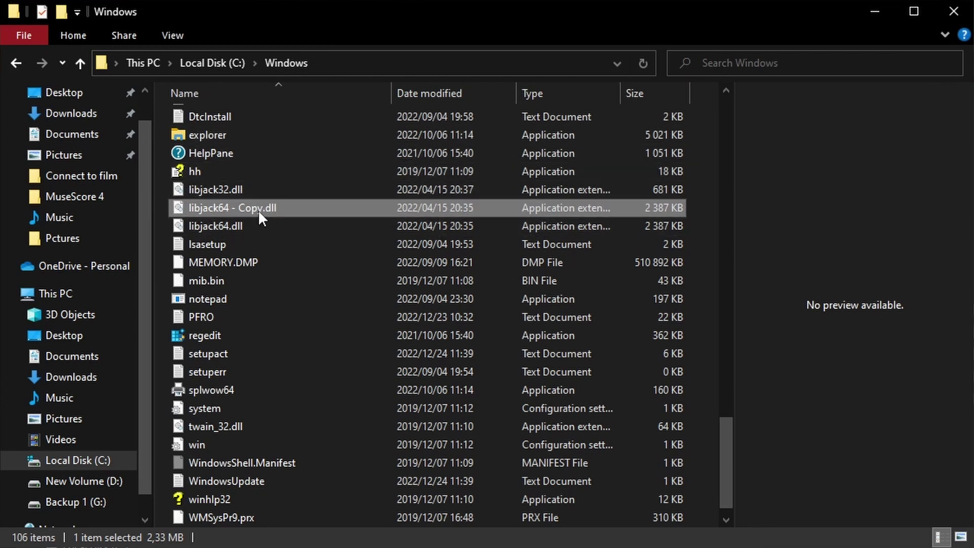
{"action": "left_click_drag", "start_coordinate": [252, 208], "coordinate": [189, 208]}
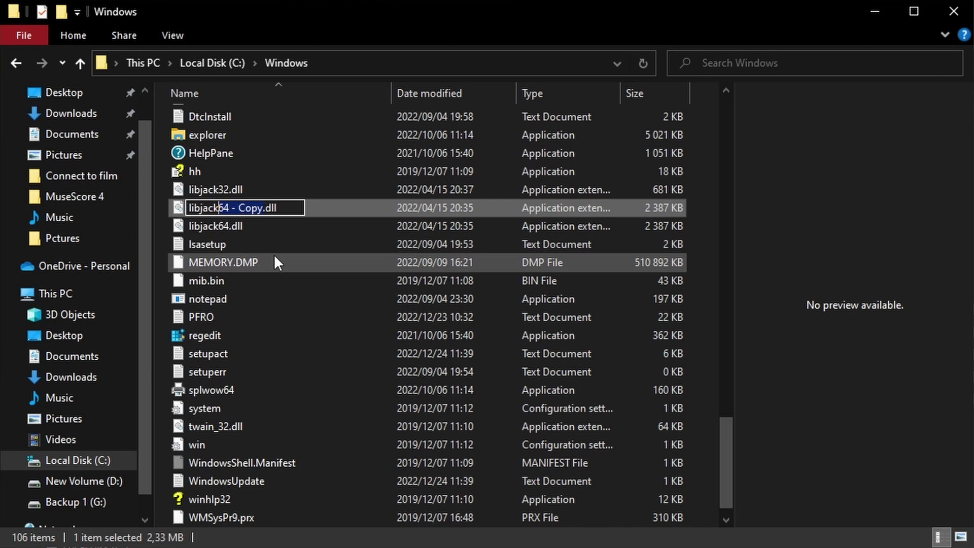
{"action": "type", "text": "libjack"}
{"action": "key", "text": "Return"}
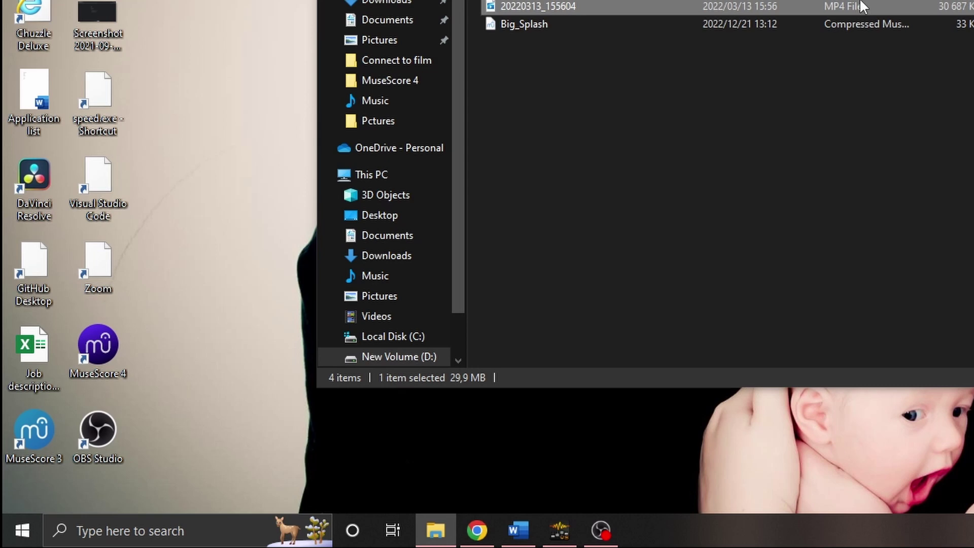
Launch QjackCtl from the start menu
{"action": "key", "text": "super"}
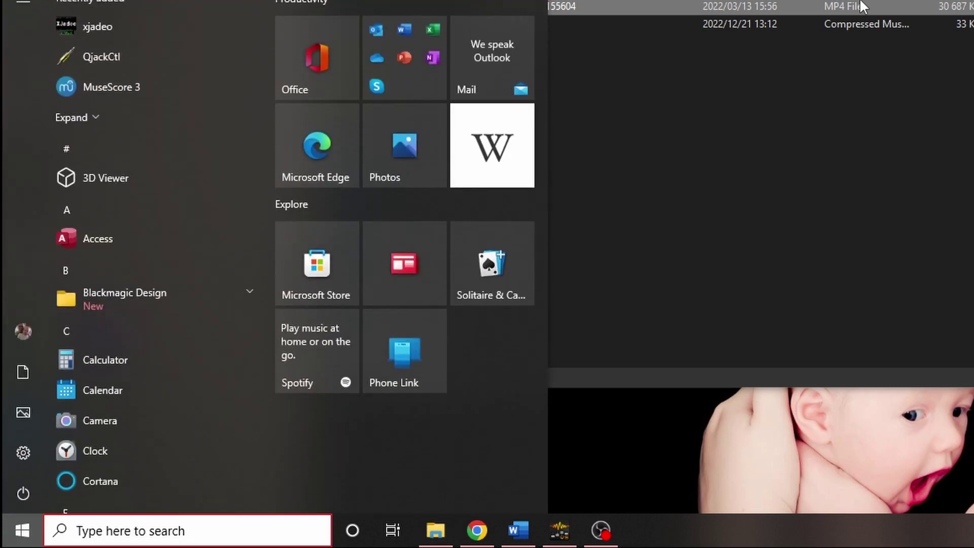
{"action": "type", "text": "qjack"}
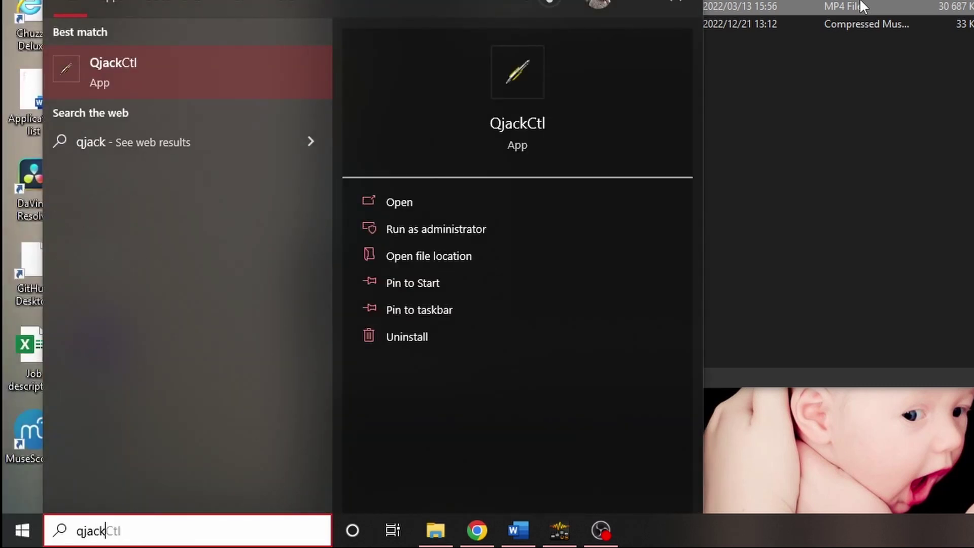
{"action": "key", "text": "Return"}
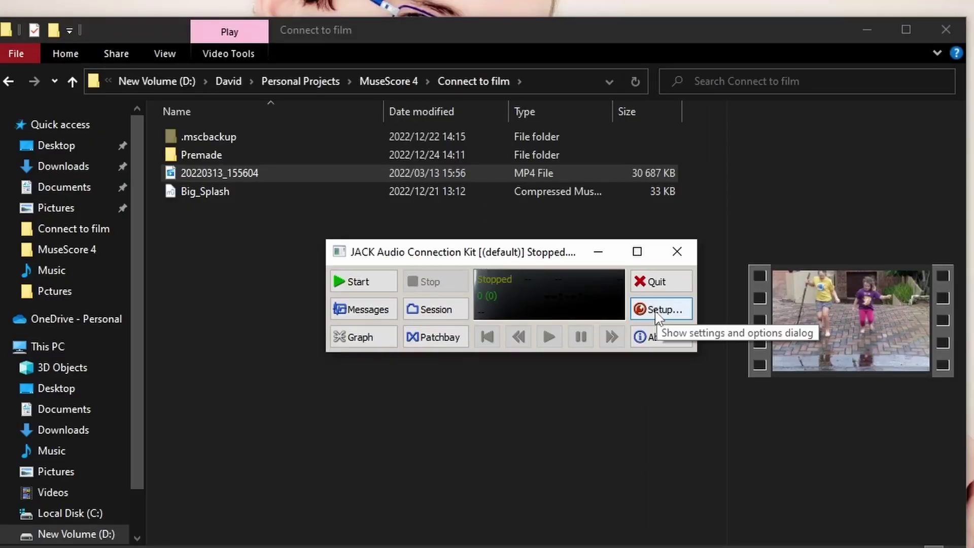
Check the 48000 Hz sample rate in Setup, cancel unchanged, and start the JACK server
{"action": "left_click", "coordinate": [657, 314]}
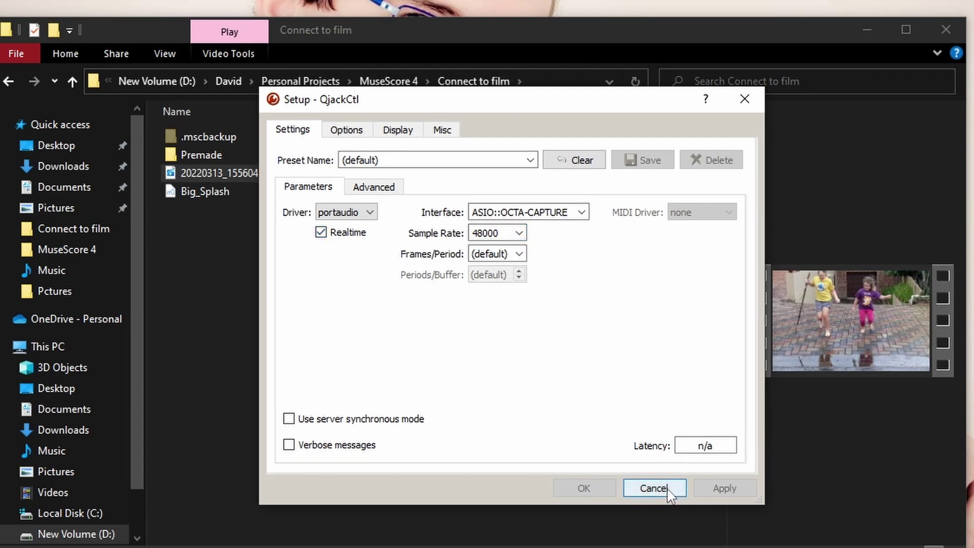
{"action": "left_click", "coordinate": [655, 488]}
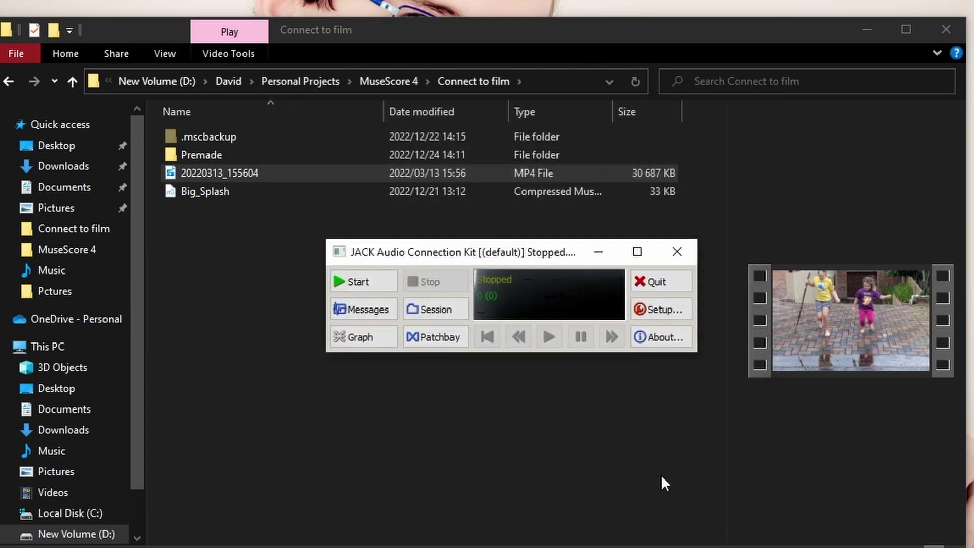
{"action": "left_click", "coordinate": [369, 284]}
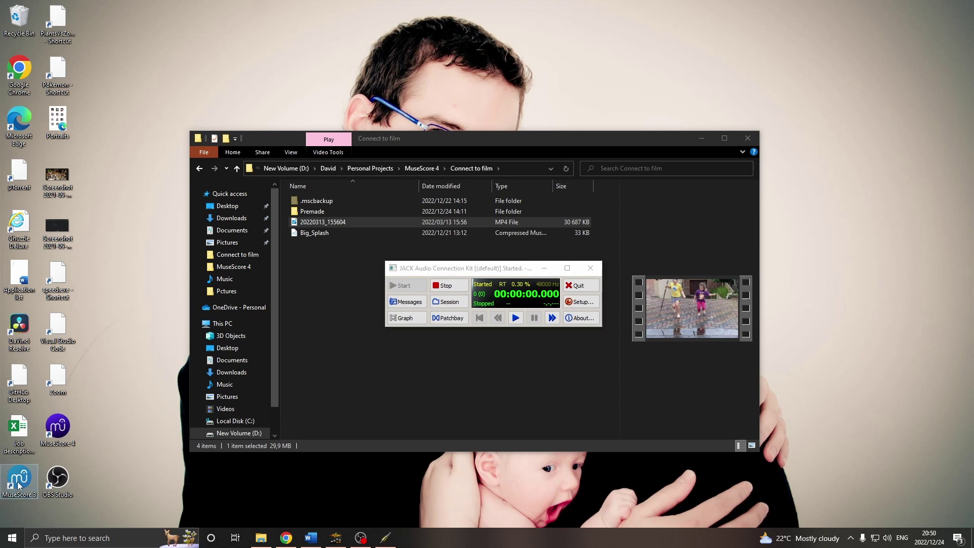
Launch MuseScore 3 and open Big Splash from the Start Center
{"action": "double_click", "coordinate": [18, 482]}
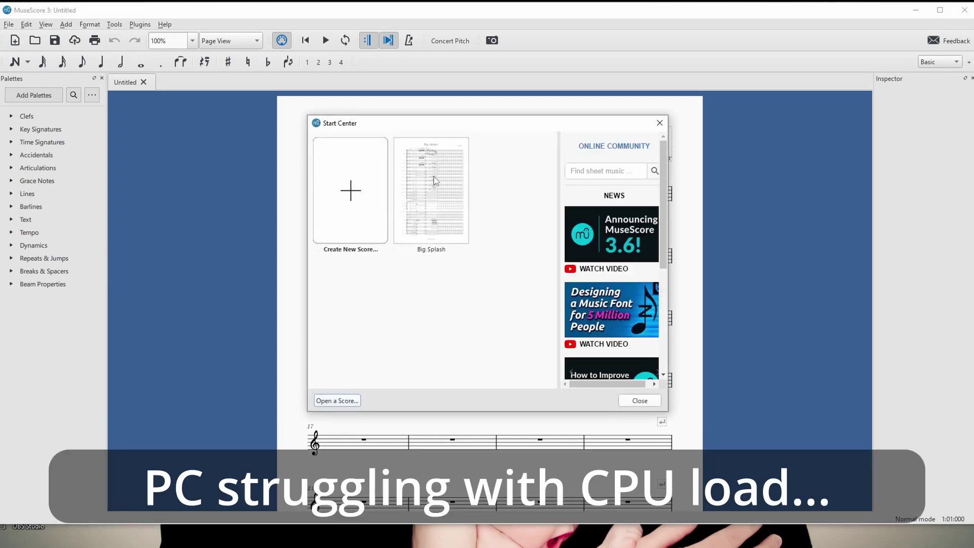
{"action": "left_click", "coordinate": [434, 179]}
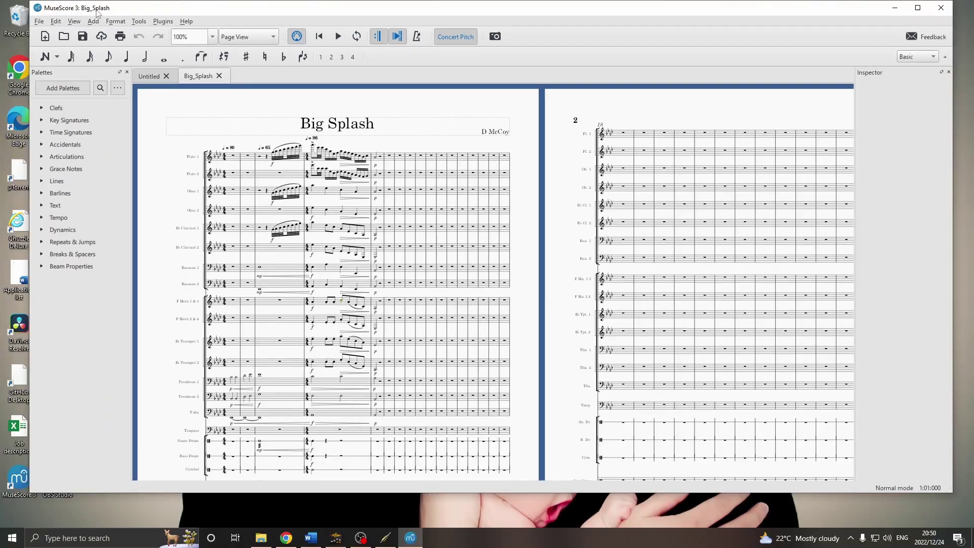
{"action": "left_click", "coordinate": [27, 25]}
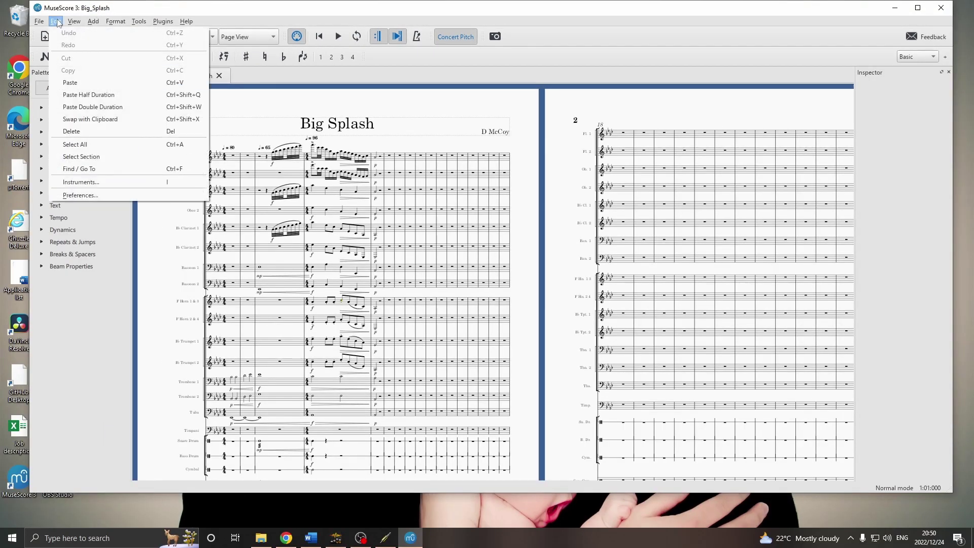
{"action": "left_click", "coordinate": [90, 194]}
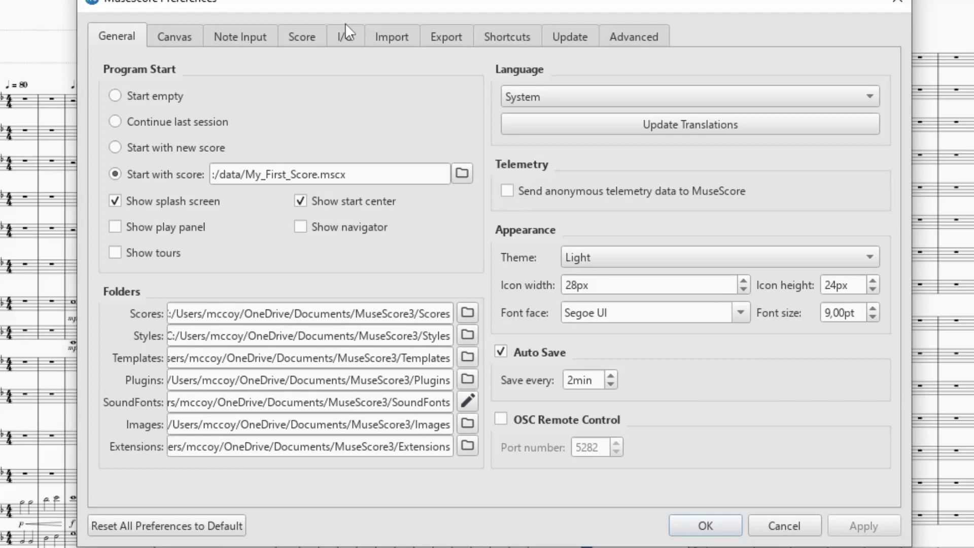
{"action": "left_click", "coordinate": [409, 121]}
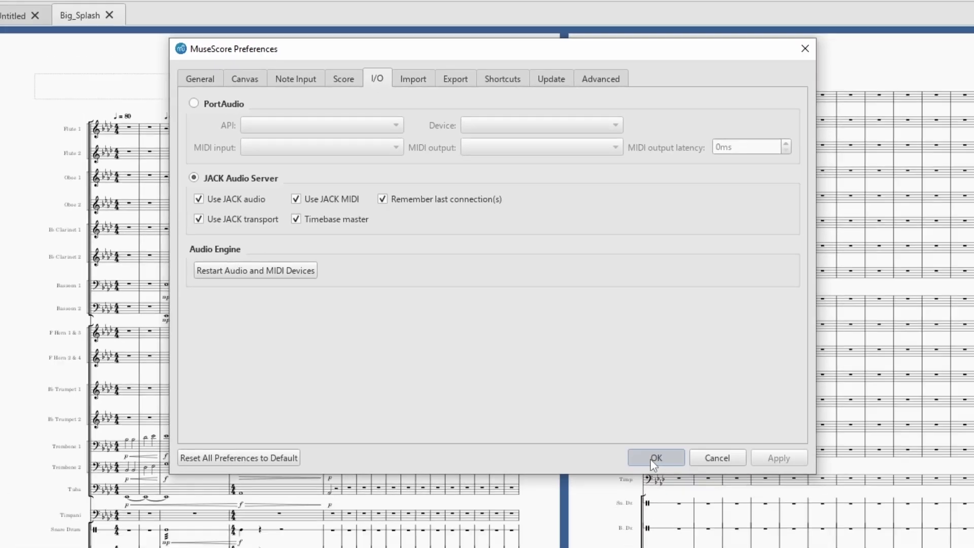
{"action": "left_click", "coordinate": [693, 522]}
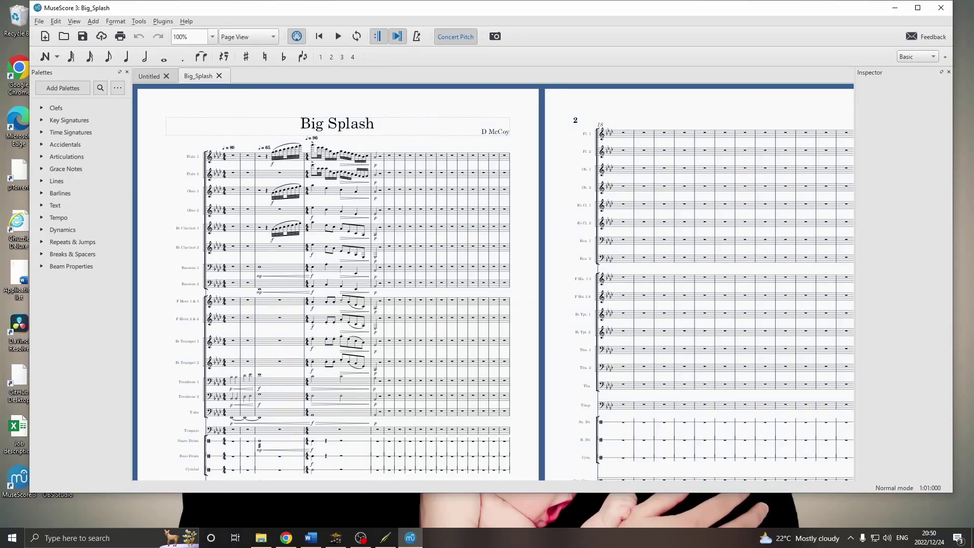
Launch xjadeo from the start menu
{"action": "key", "text": "super"}
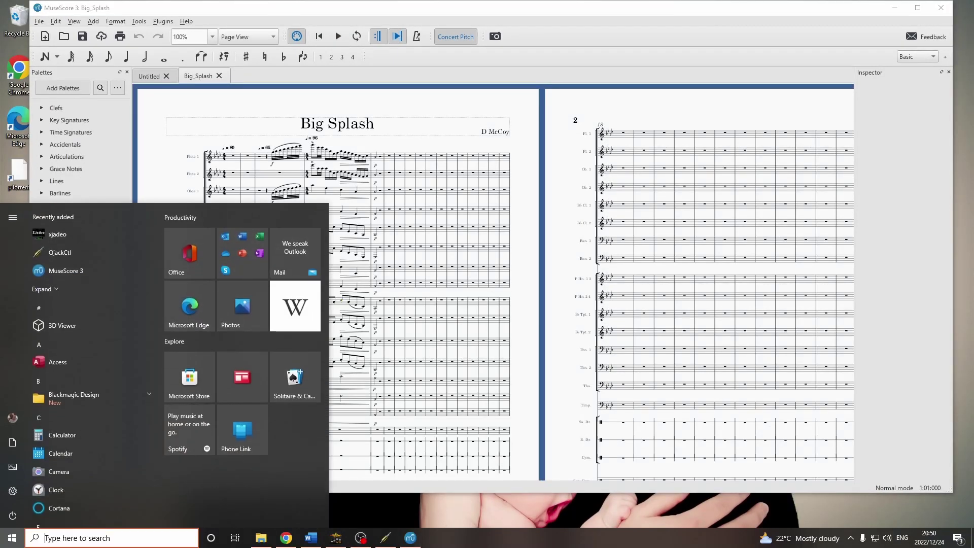
{"action": "type", "text": "x"}
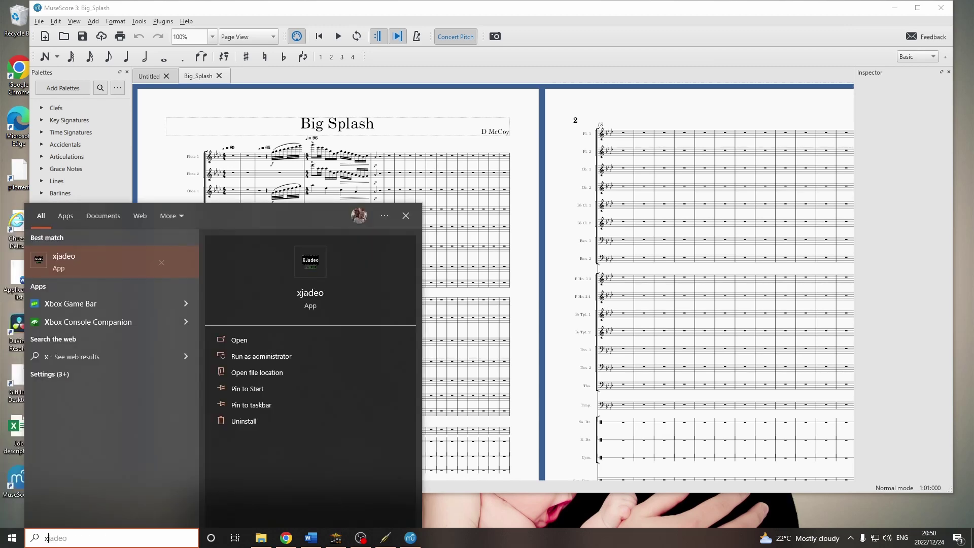
{"action": "type", "text": "jad"}
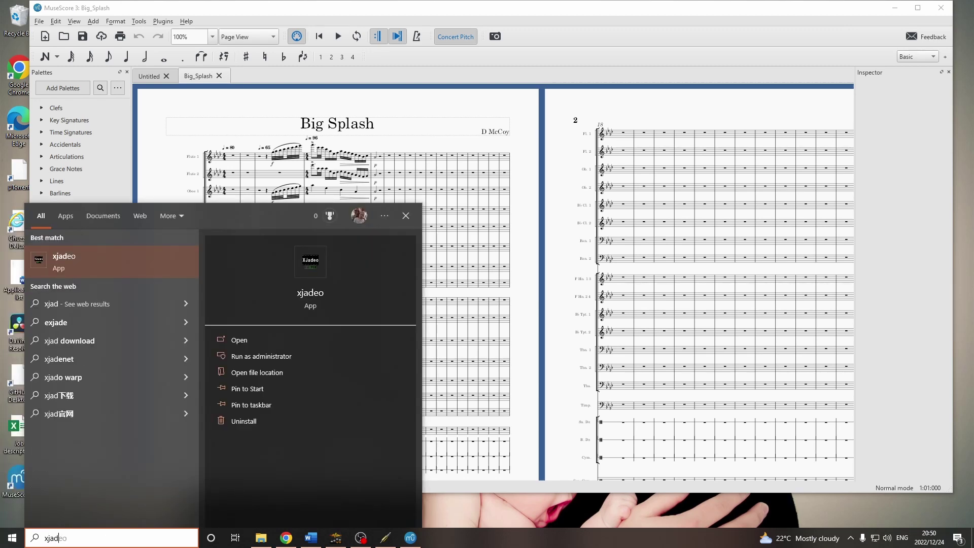
{"action": "key", "text": "Return"}
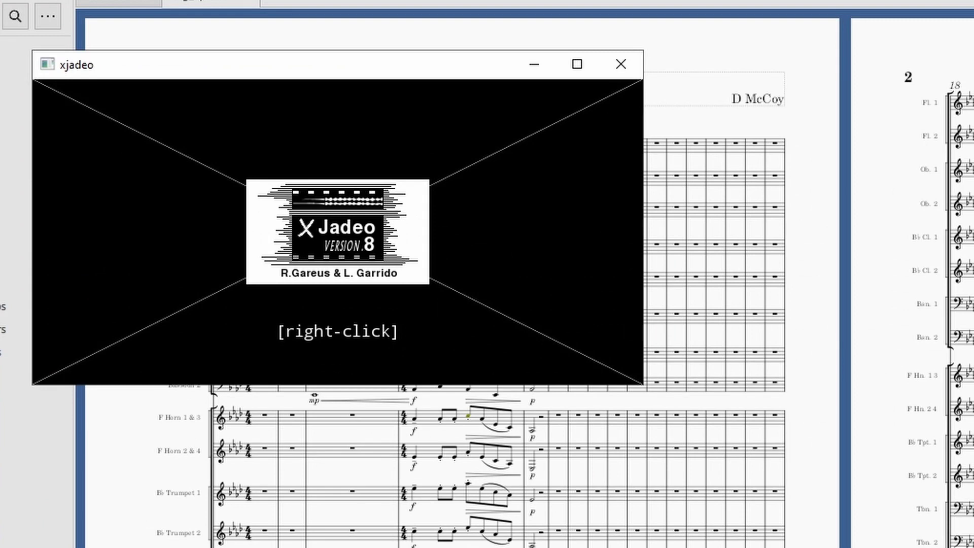
Open the video 20220313_155604 through xjadeo's File > Open command
{"action": "right_click", "coordinate": [441, 273]}
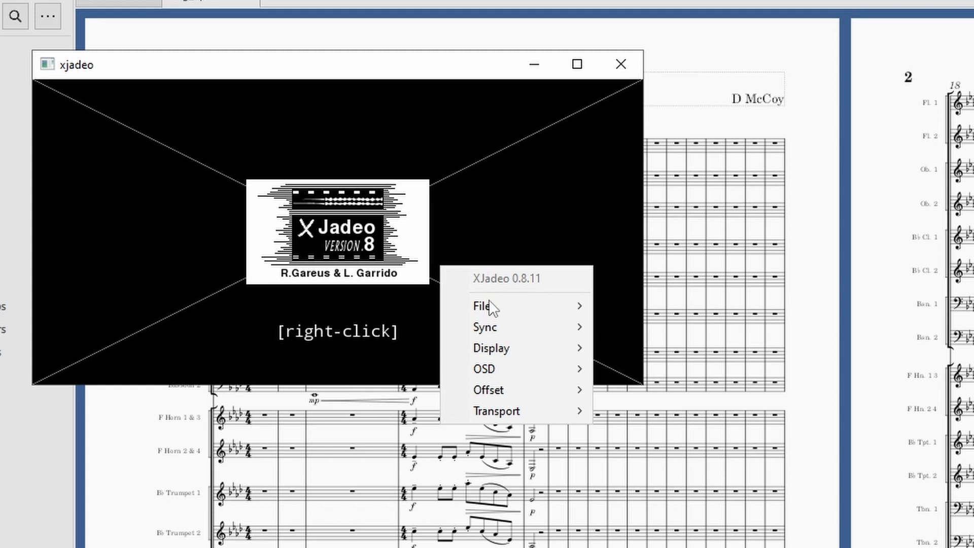
{"action": "mouse_move", "coordinate": [530, 311]}
{"action": "left_click", "coordinate": [638, 307]}
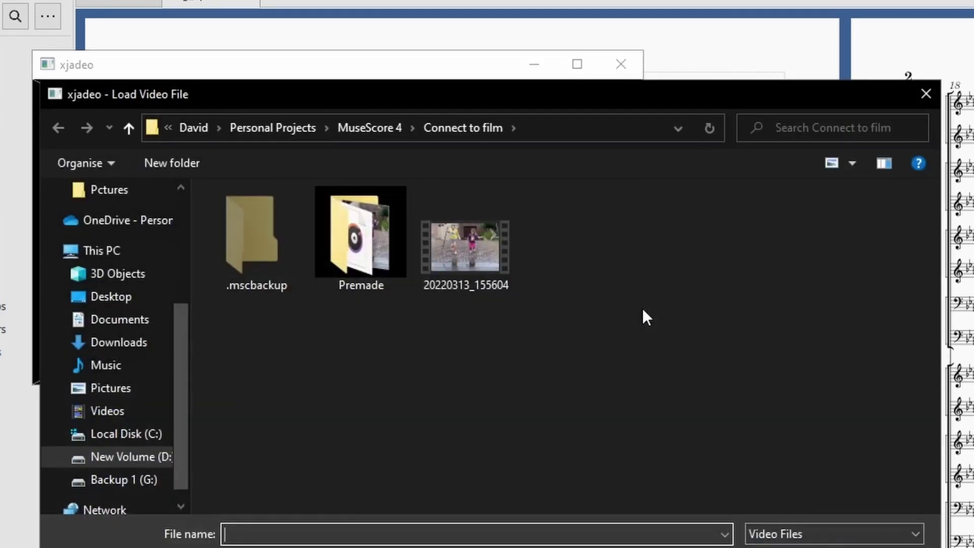
{"action": "left_click", "coordinate": [489, 249]}
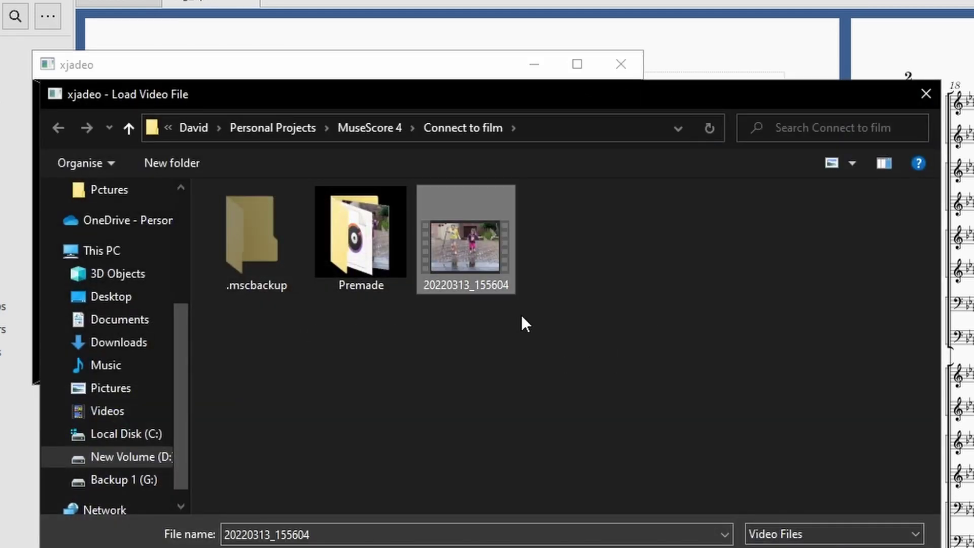
{"action": "key", "text": "Return"}
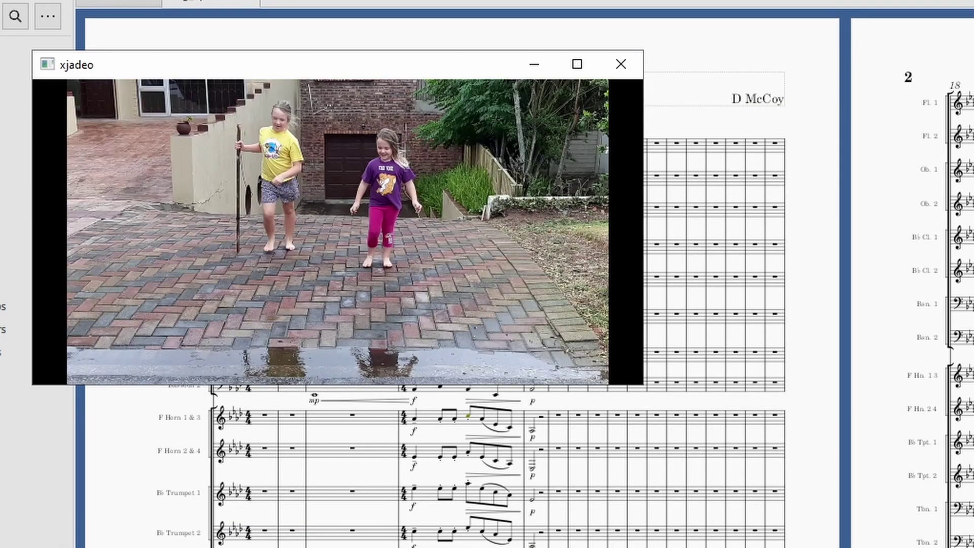
Set xjadeo's sync source to JACK and its display to On Top
{"action": "right_click", "coordinate": [375, 242]}
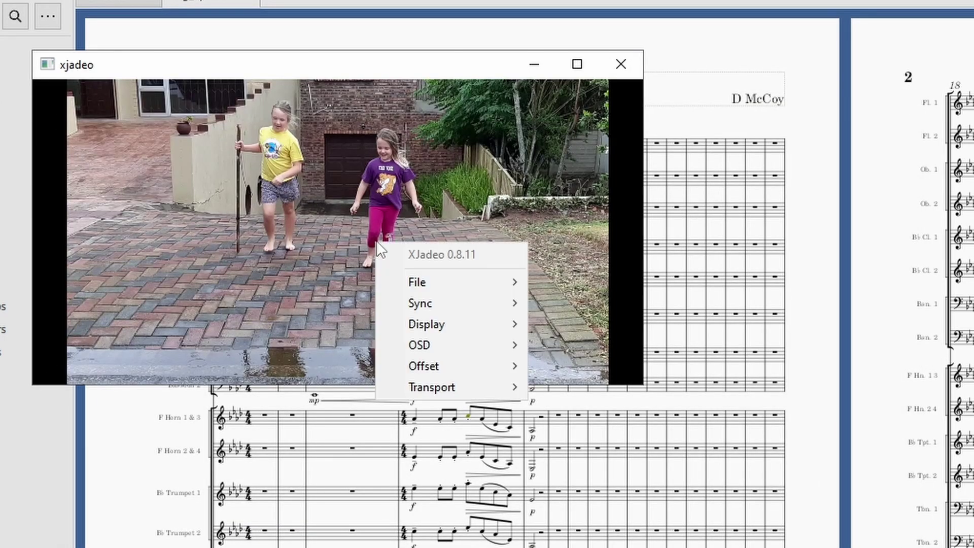
{"action": "mouse_move", "coordinate": [458, 307]}
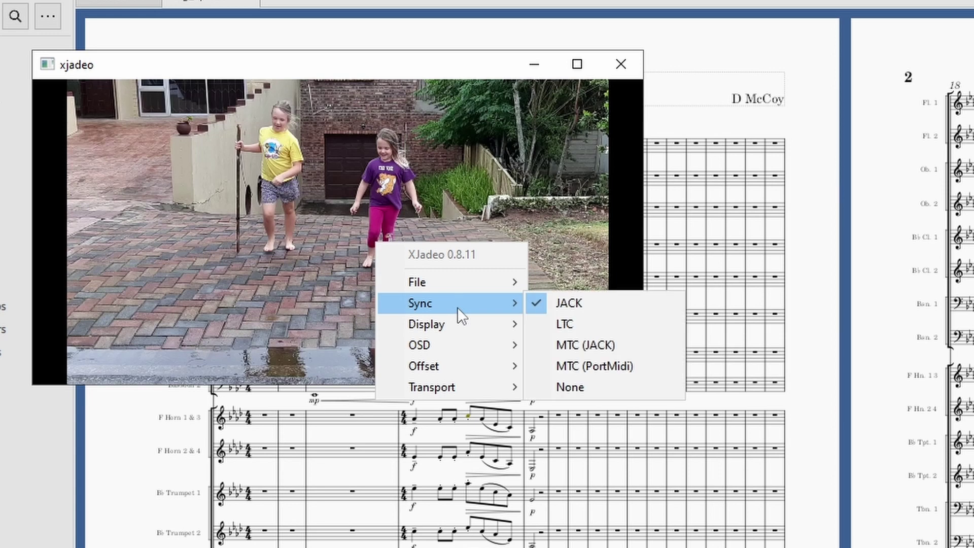
{"action": "left_click", "coordinate": [629, 304]}
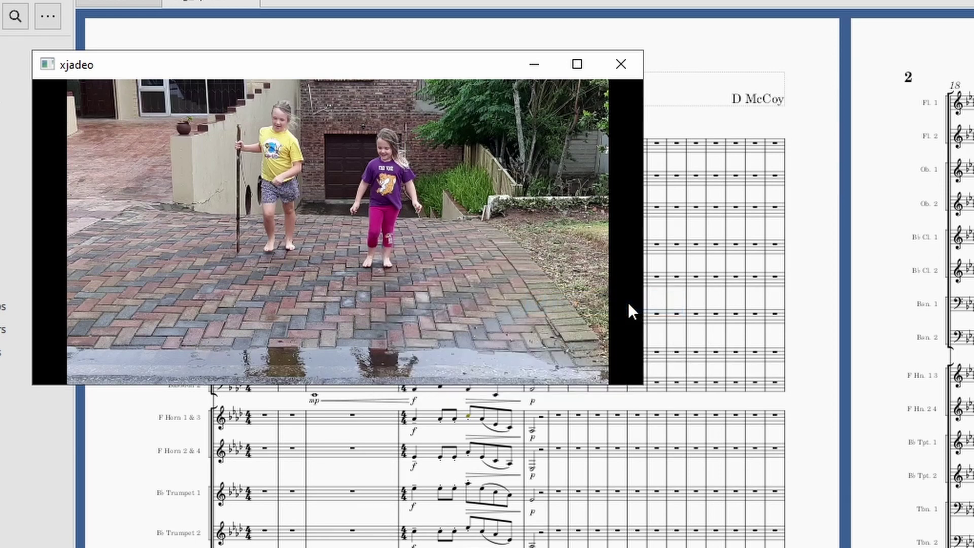
{"action": "right_click", "coordinate": [450, 231]}
{"action": "mouse_move", "coordinate": [518, 320]}
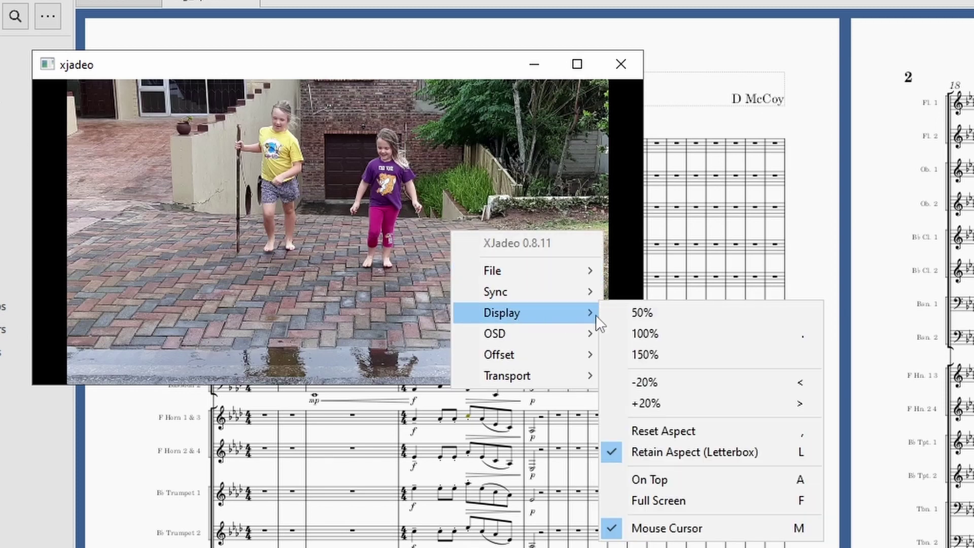
{"action": "left_click", "coordinate": [721, 479]}
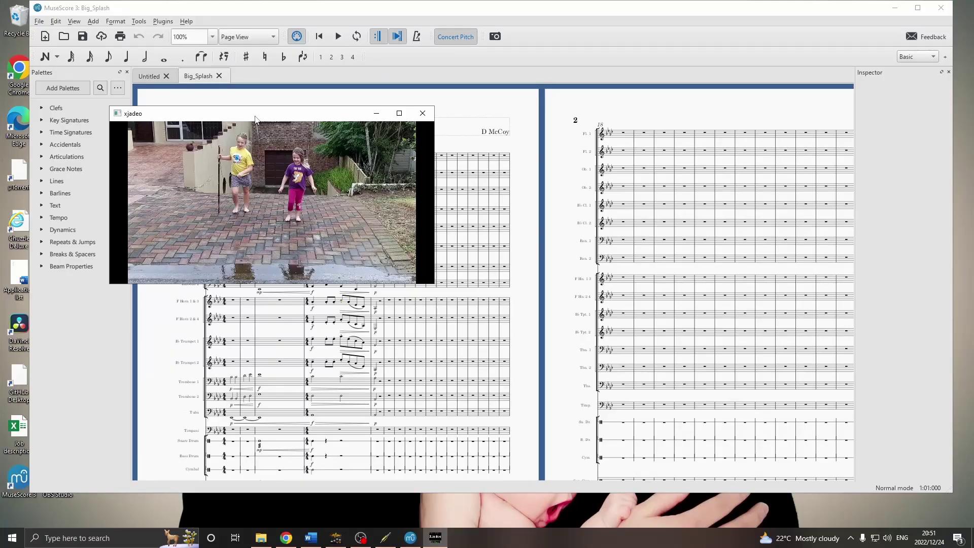
Place the xjadeo video window in the top-right corner beside the maximised score
{"action": "left_click_drag", "start_coordinate": [306, 68], "coordinate": [973, 0]}
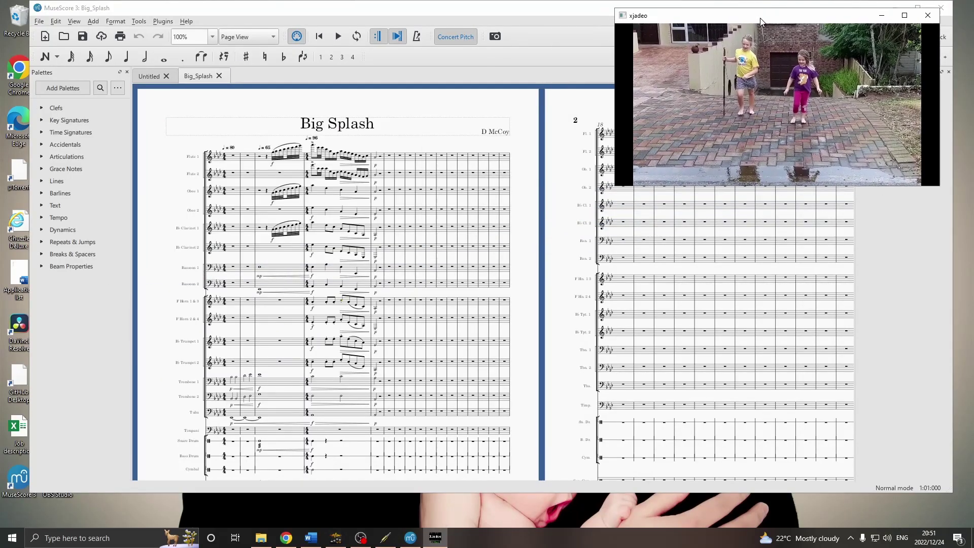
{"action": "left_click_drag", "start_coordinate": [761, 17], "coordinate": [760, 28]}
{"action": "left_click", "coordinate": [919, 7]}
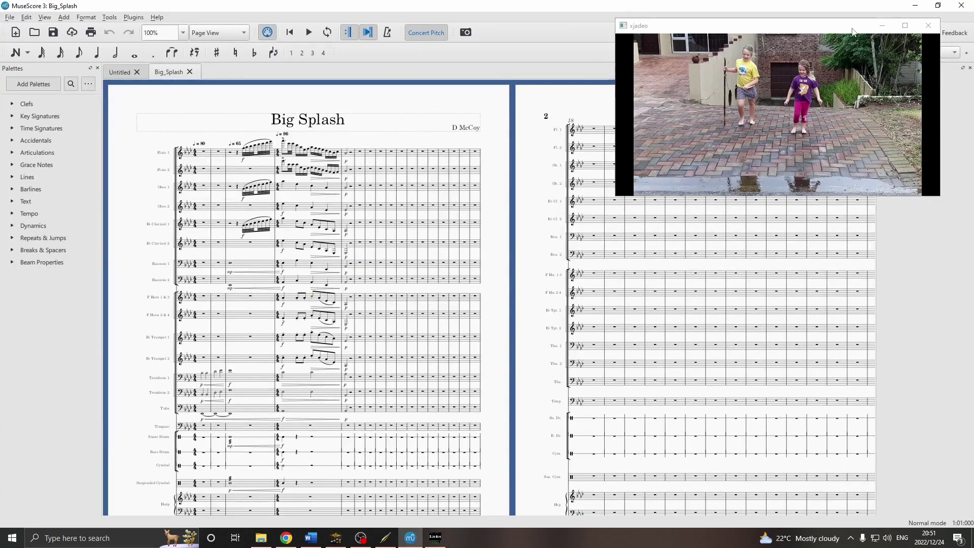
{"action": "left_click_drag", "start_coordinate": [853, 31], "coordinate": [879, 29]}
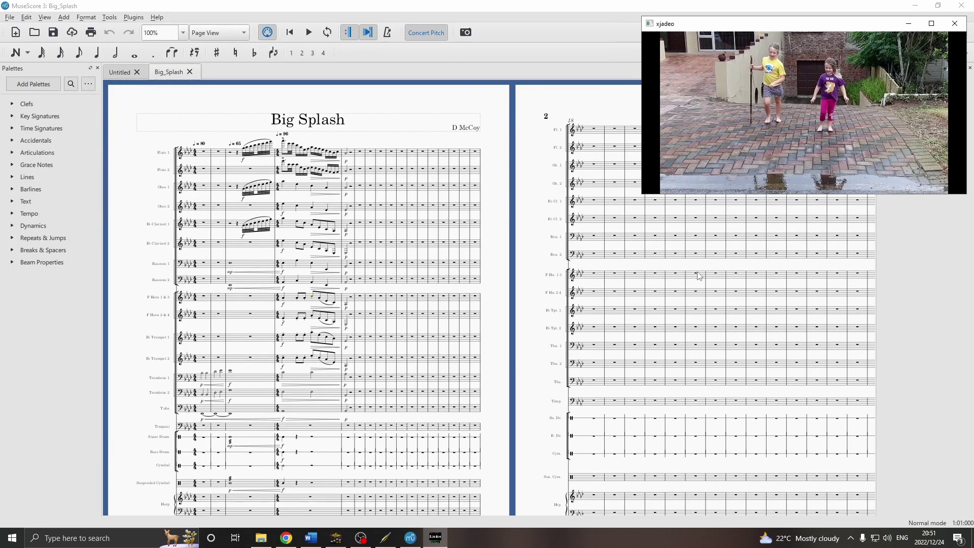
{"action": "left_click", "coordinate": [206, 155]}
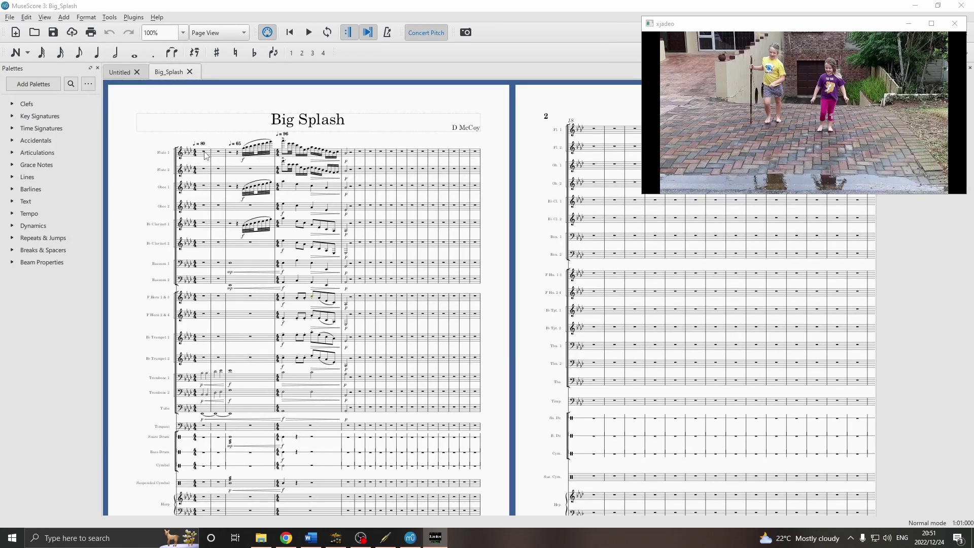
Test playback from measure 1, then play from Flute 1's high A♭ in measure 4 with video
{"action": "left_click", "coordinate": [206, 155]}
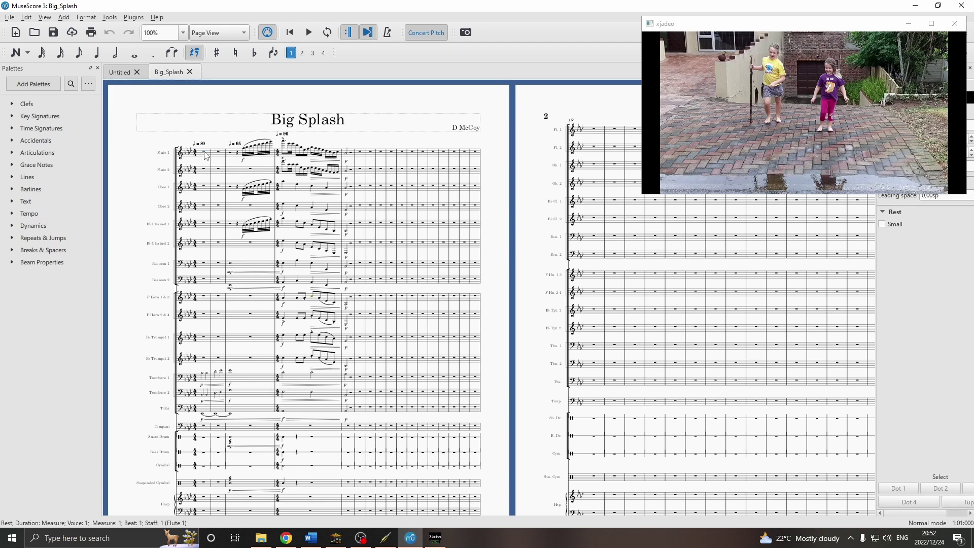
{"action": "key", "text": "space"}
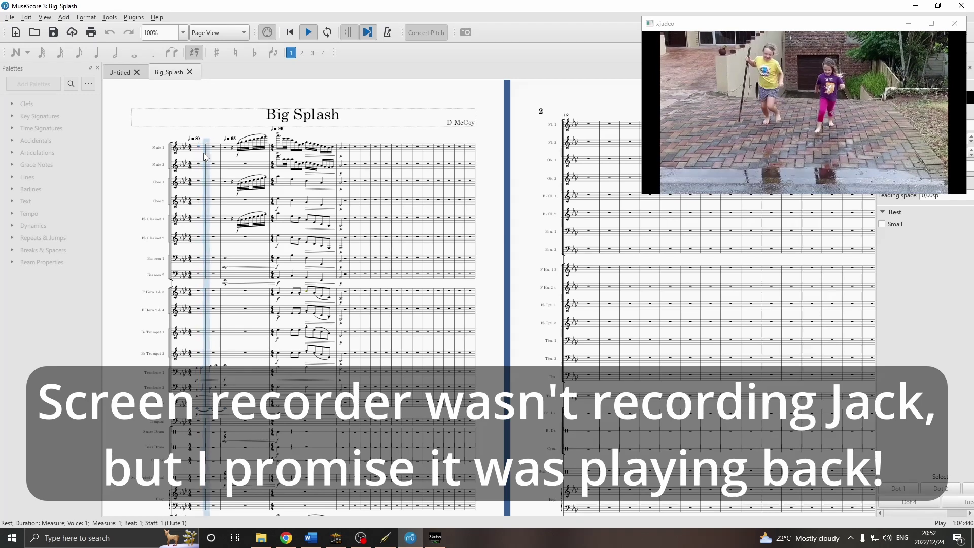
{"action": "key", "text": "space"}
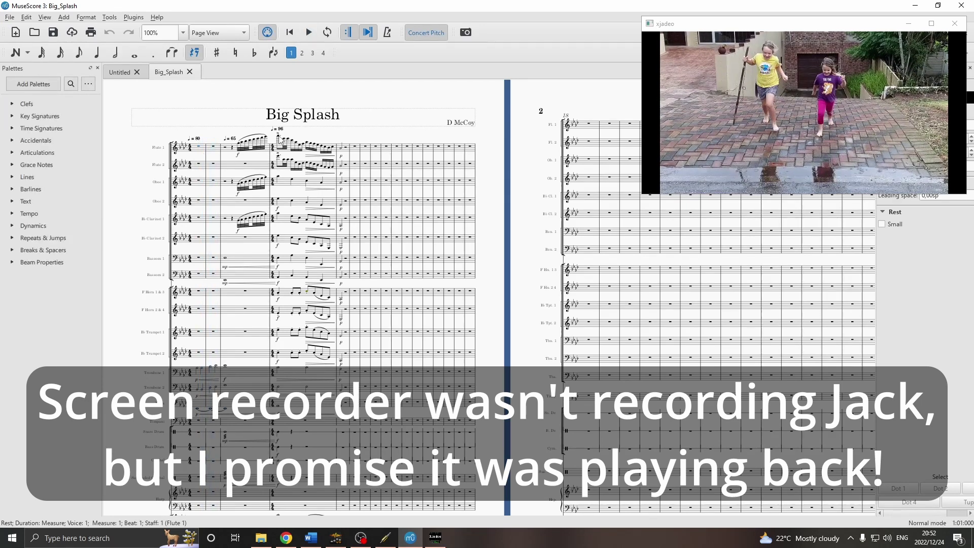
{"action": "scroll", "coordinate": [278, 140], "scroll_direction": "up", "scroll_amount": 10}
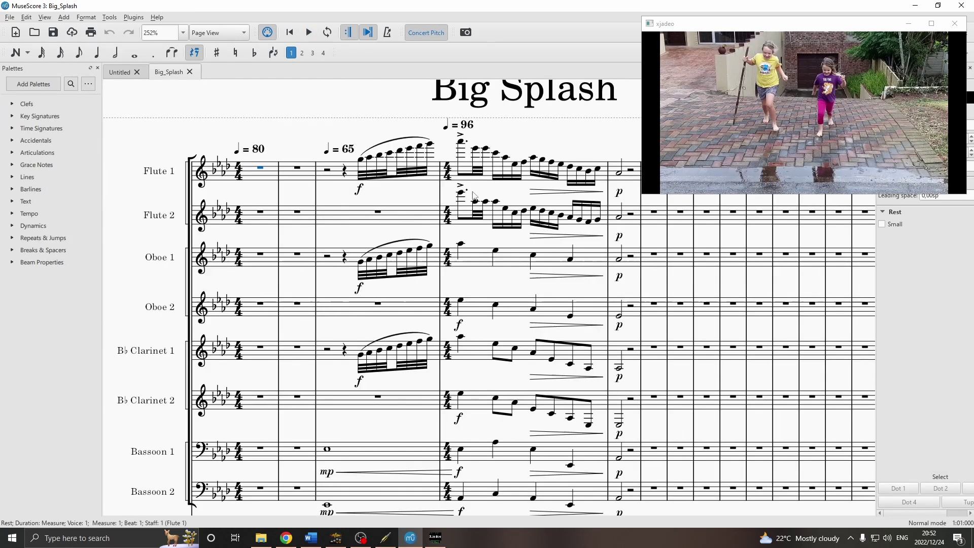
{"action": "left_click", "coordinate": [461, 142]}
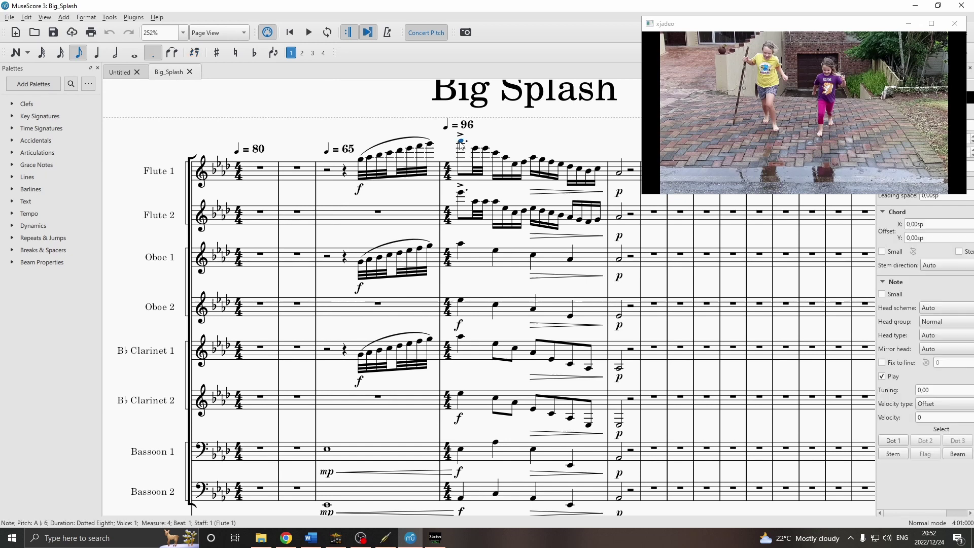
{"action": "key", "text": "space"}
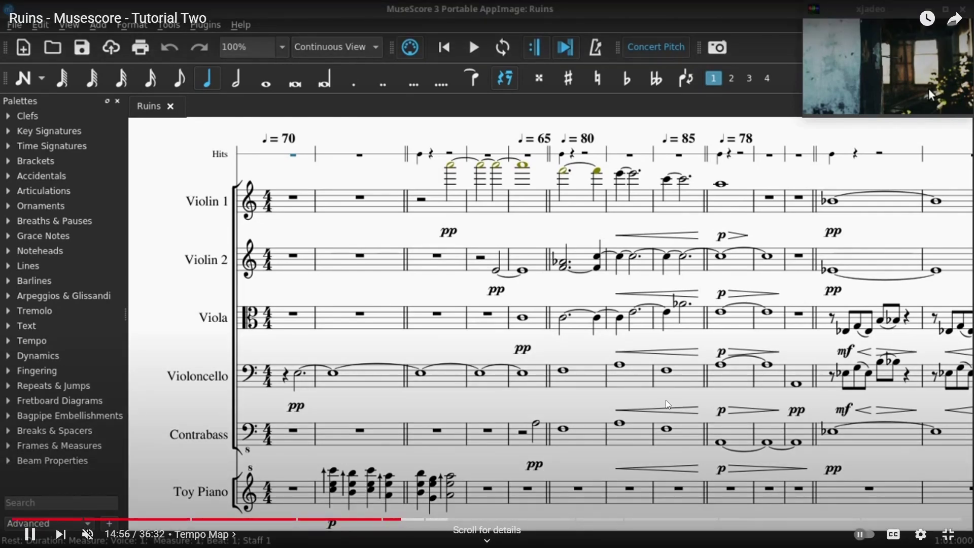
Pause the YouTube tutorial, exit fullscreen and switch back to the Big_Splash score
{"action": "left_click", "coordinate": [929, 88]}
{"action": "key", "text": "Escape"}
{"action": "key", "text": "alt+Tab"}
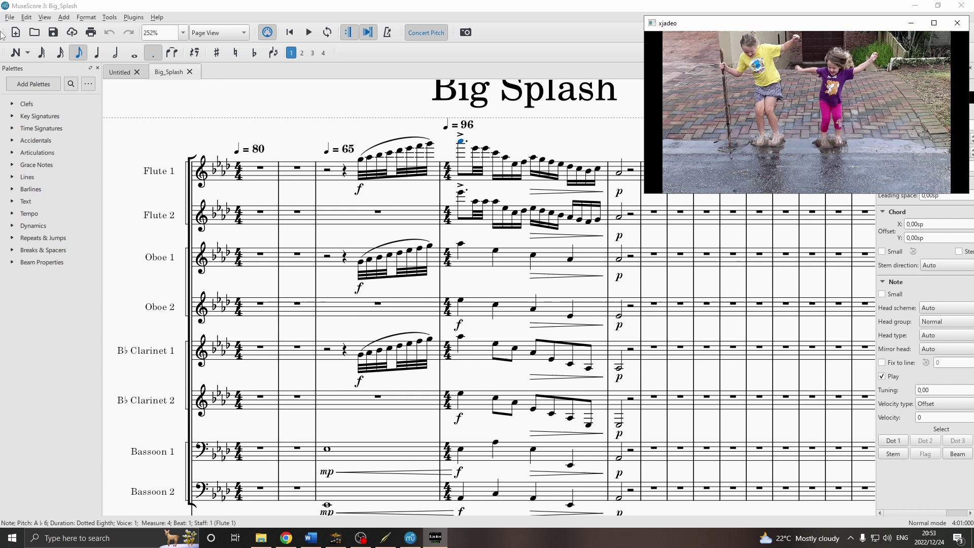
Save a copy of the score named 'Big_Splash MU4', then close the xjadeo video window
{"action": "left_click", "coordinate": [9, 17]}
{"action": "left_click", "coordinate": [35, 101]}
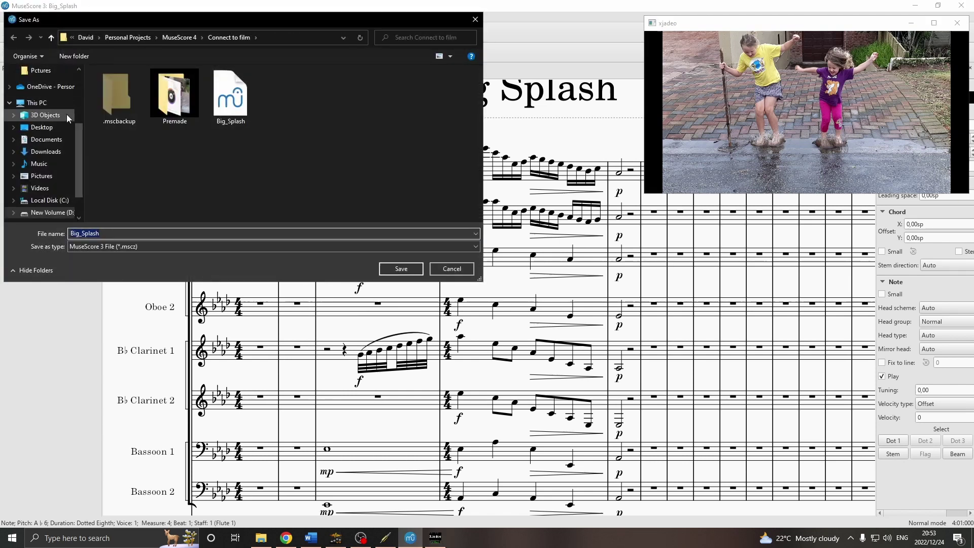
{"action": "key", "text": "End"}
{"action": "type", "text": "MU4"}
{"action": "key", "text": "Return"}
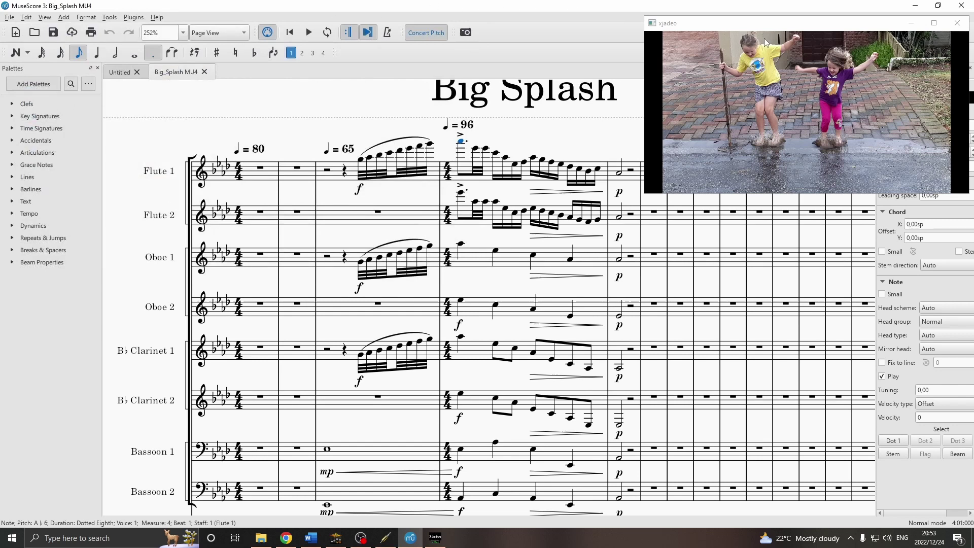
{"action": "left_click", "coordinate": [971, 9]}
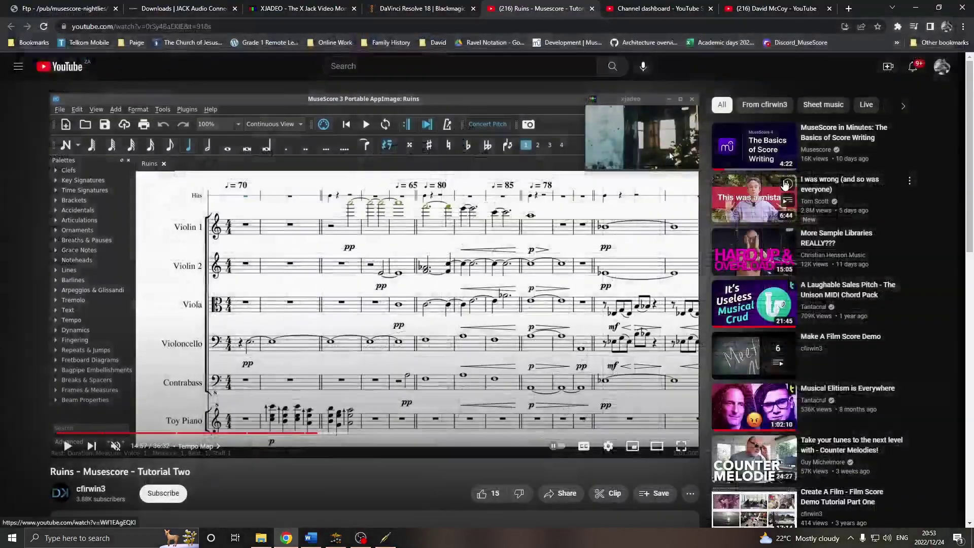
Close the tutorial browser, then stop JACK and quit QjackCtl, confirming with OK
{"action": "left_click", "coordinate": [916, 8]}
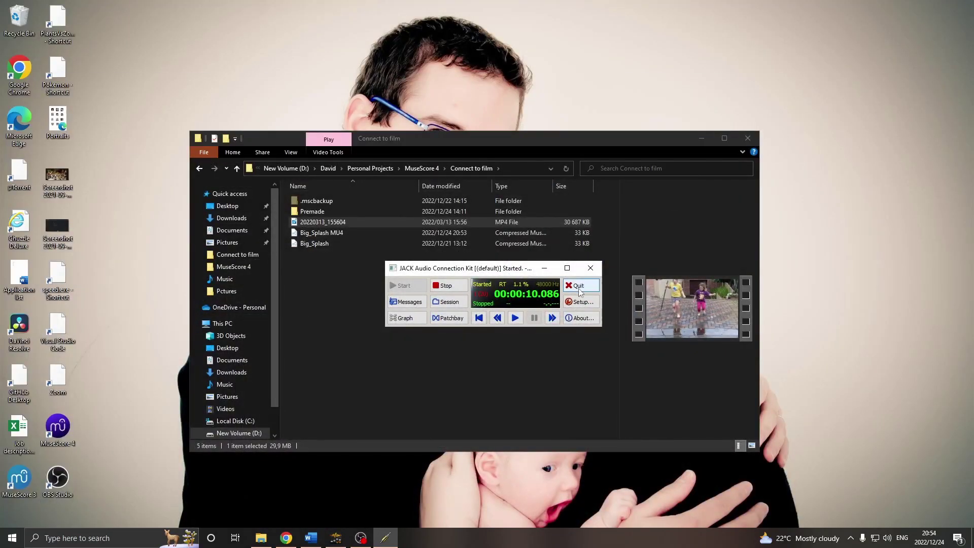
{"action": "left_click", "coordinate": [445, 287]}
{"action": "left_click", "coordinate": [579, 286]}
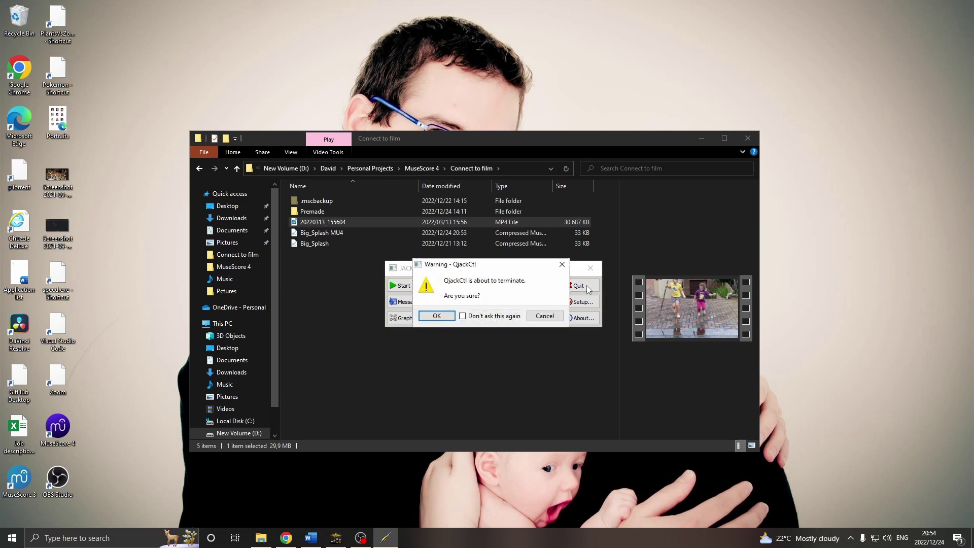
{"action": "left_click", "coordinate": [437, 316]}
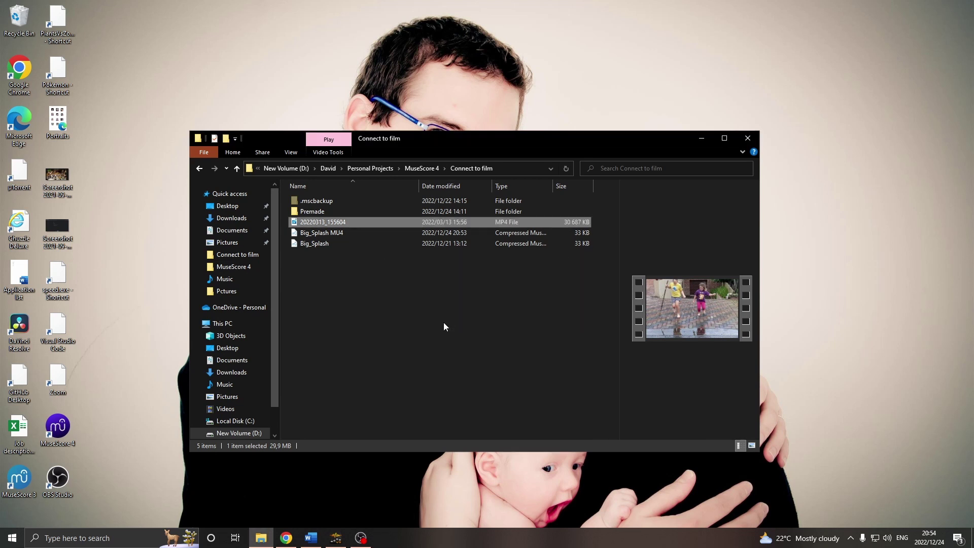
Launch MuseScore 4, drop Big_Splash MU4 into it and accept the older-version warning
{"action": "double_click", "coordinate": [56, 436]}
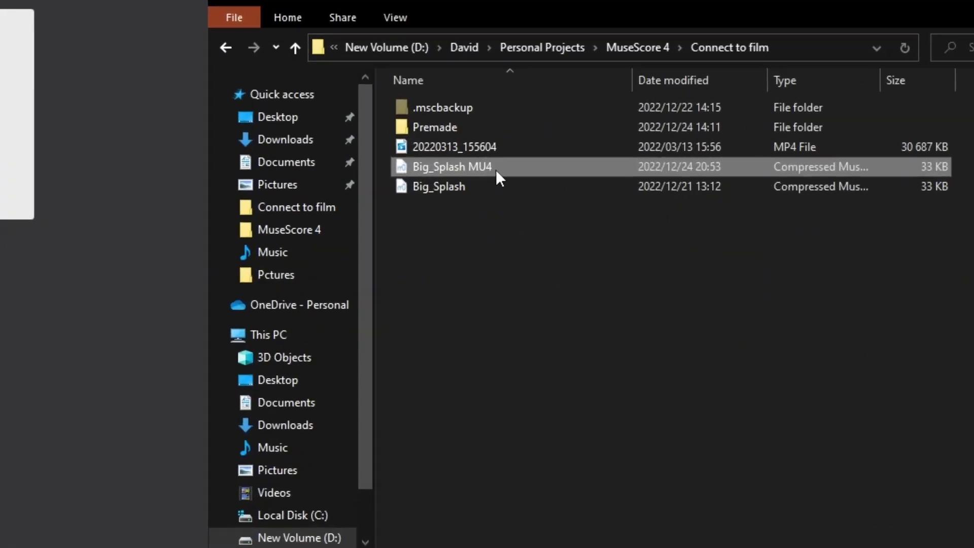
{"action": "left_click_drag", "start_coordinate": [449, 213], "coordinate": [257, 228]}
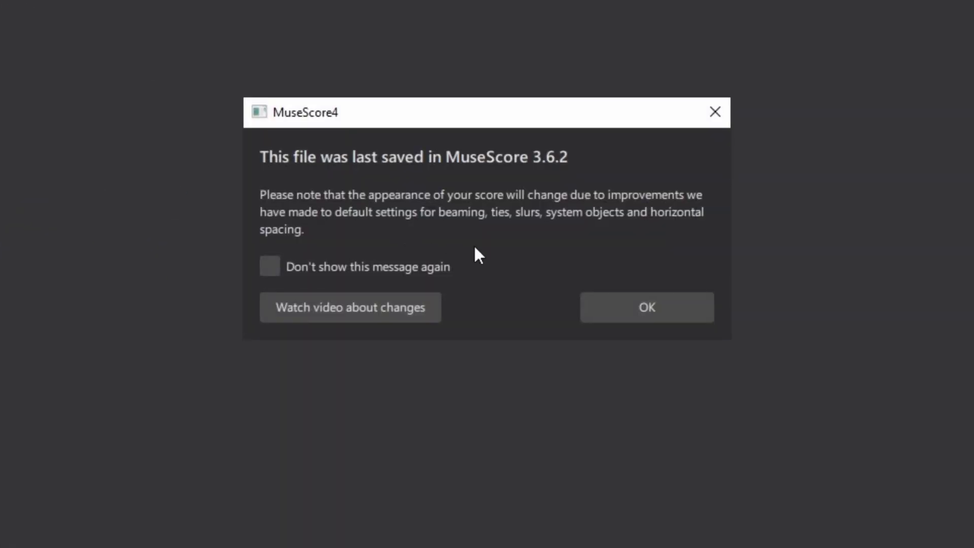
{"action": "left_click", "coordinate": [647, 307]}
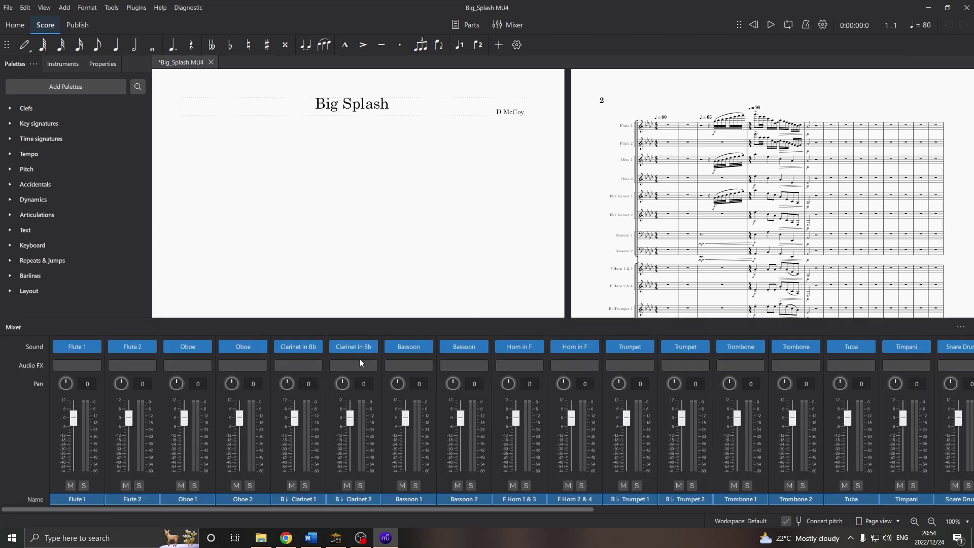
Assign the Muse Percussion Sus. Cymbal sound to the first MS Basic mixer channel
{"action": "left_click_drag", "start_coordinate": [543, 510], "coordinate": [815, 510]}
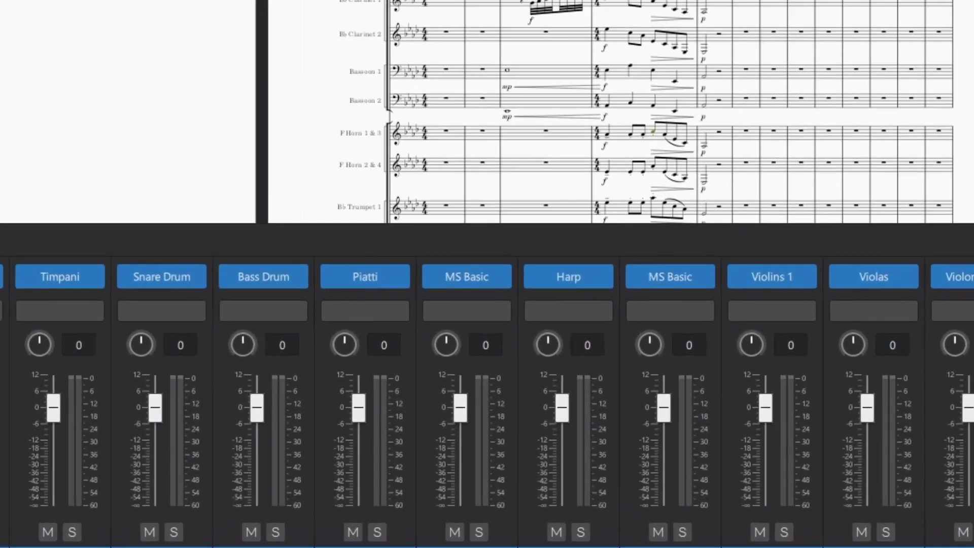
{"action": "left_click", "coordinate": [497, 276]}
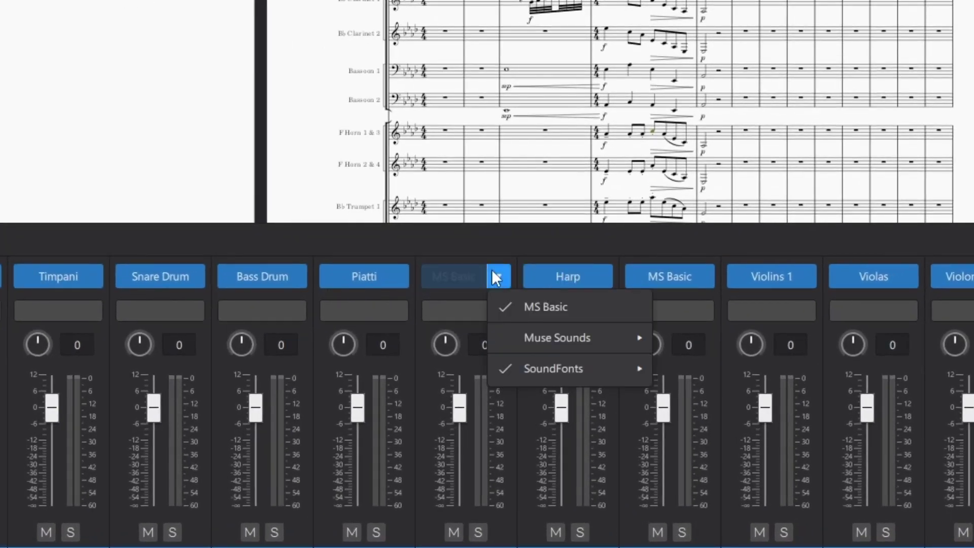
{"action": "mouse_move", "coordinate": [548, 339]}
{"action": "mouse_move", "coordinate": [767, 463]}
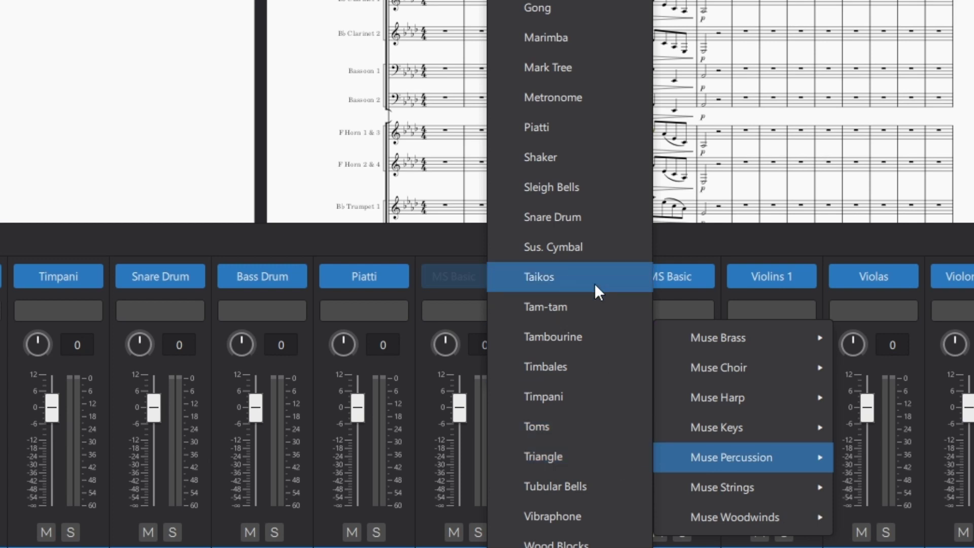
{"action": "left_click", "coordinate": [589, 251]}
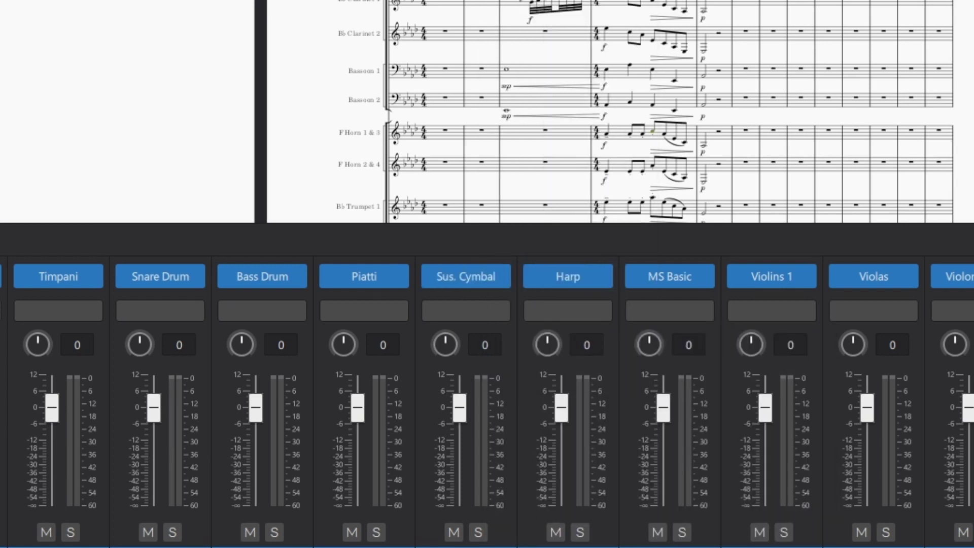
Assign Muse Strings Violins 1 and Violins 2 to the two remaining MS Basic violin channels
{"action": "scroll", "coordinate": [487, 404], "scroll_direction": "right", "scroll_amount": 5}
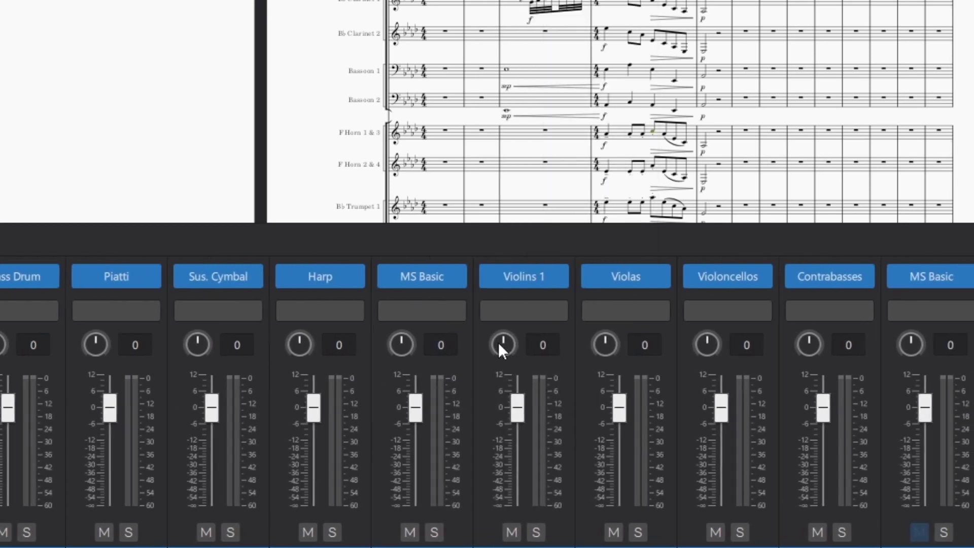
{"action": "left_click", "coordinate": [455, 276]}
{"action": "mouse_move", "coordinate": [499, 338]}
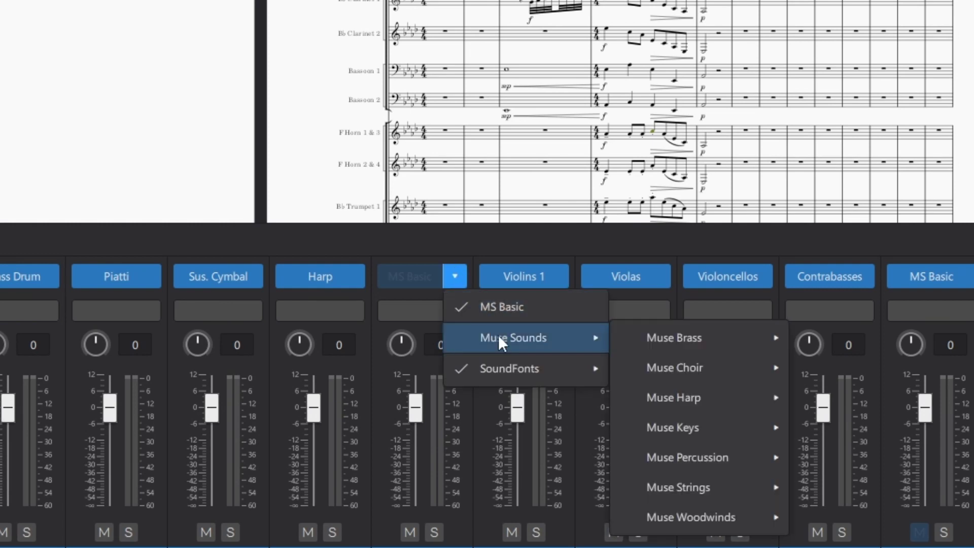
{"action": "mouse_move", "coordinate": [660, 490]}
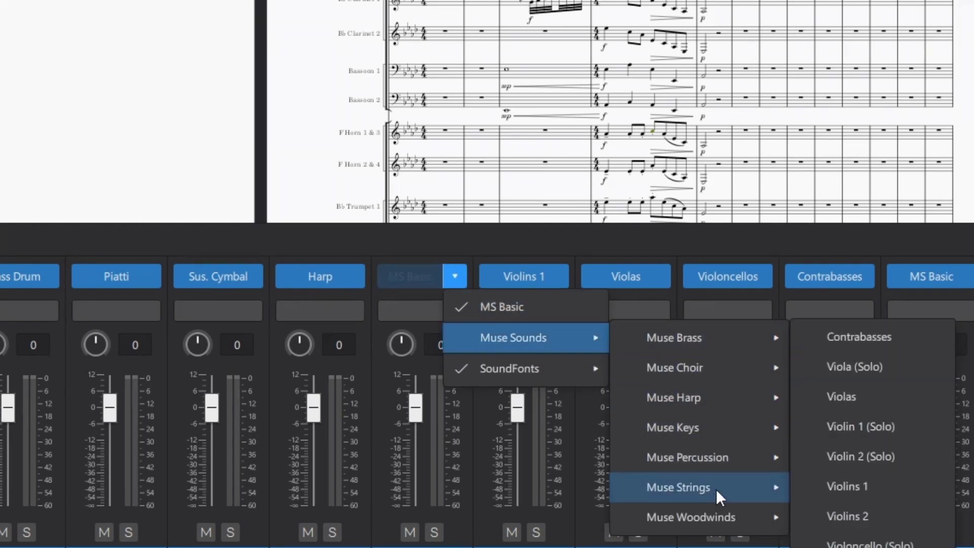
{"action": "left_click", "coordinate": [851, 497]}
{"action": "left_click", "coordinate": [557, 276]}
{"action": "mouse_move", "coordinate": [583, 338]}
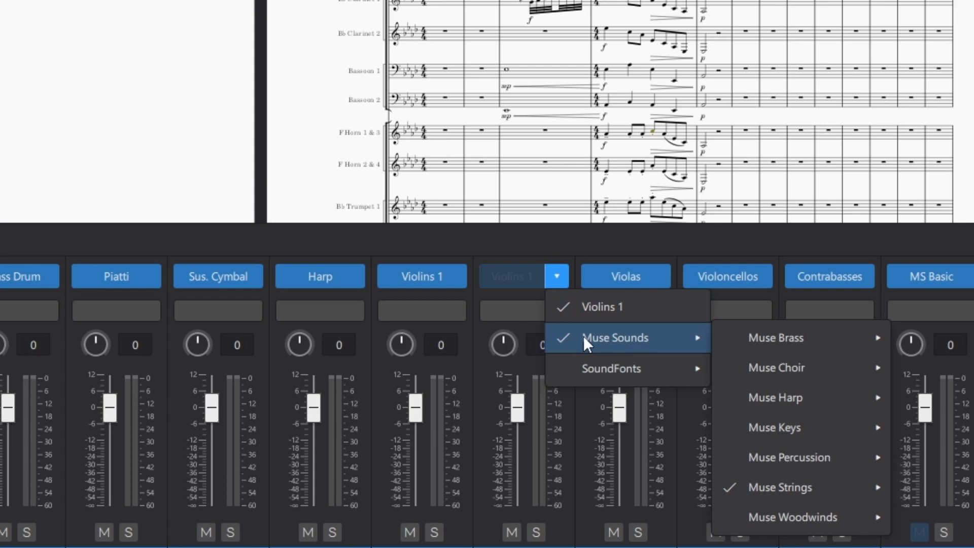
{"action": "mouse_move", "coordinate": [784, 491]}
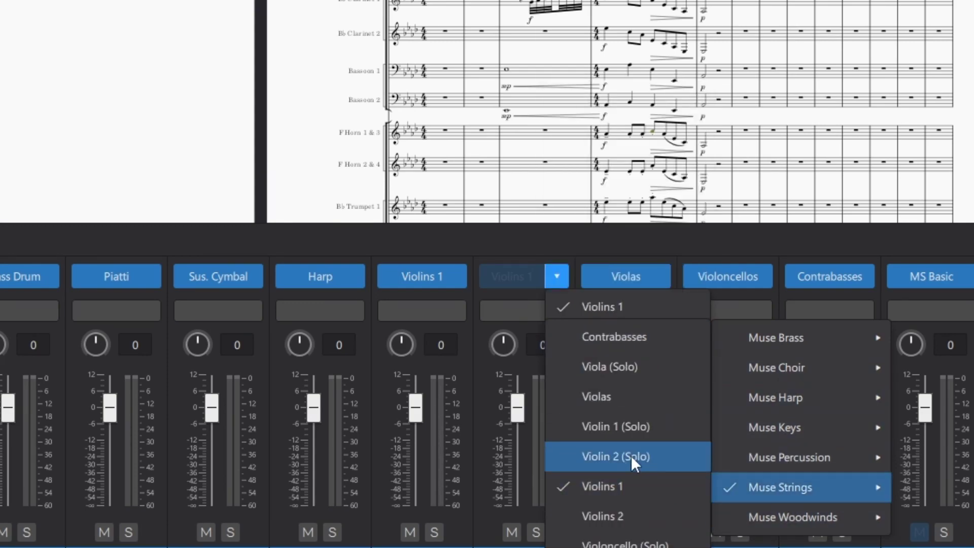
{"action": "left_click", "coordinate": [632, 506]}
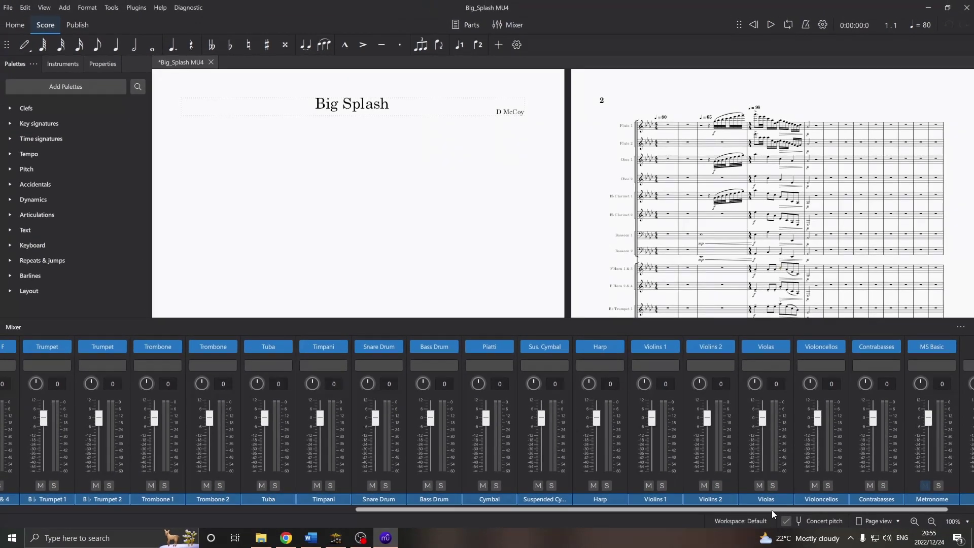
Delete the Big Splash title frame and pan so the music page is fully visible
{"action": "left_click_drag", "start_coordinate": [772, 510], "coordinate": [390, 511]}
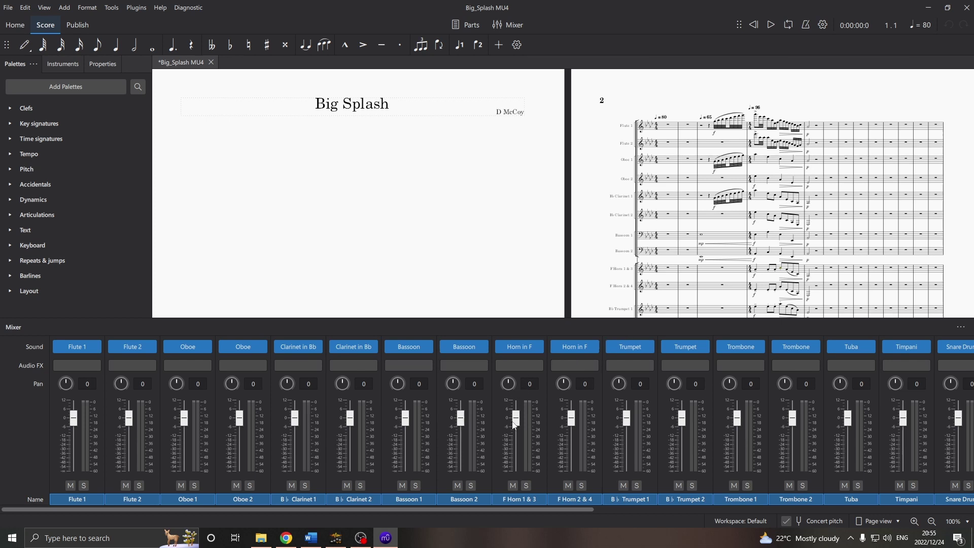
{"action": "key", "text": "Delete"}
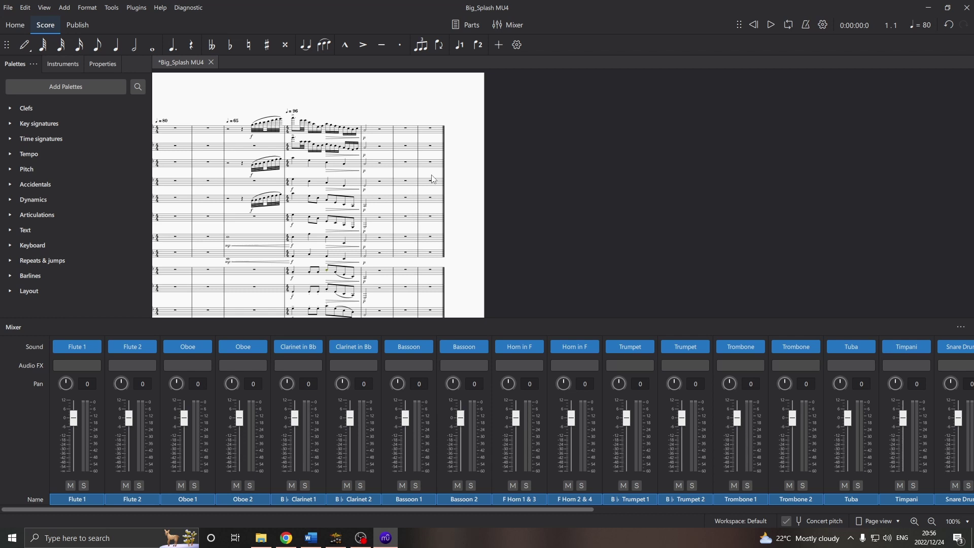
{"action": "left_click_drag", "start_coordinate": [465, 180], "coordinate": [572, 181]}
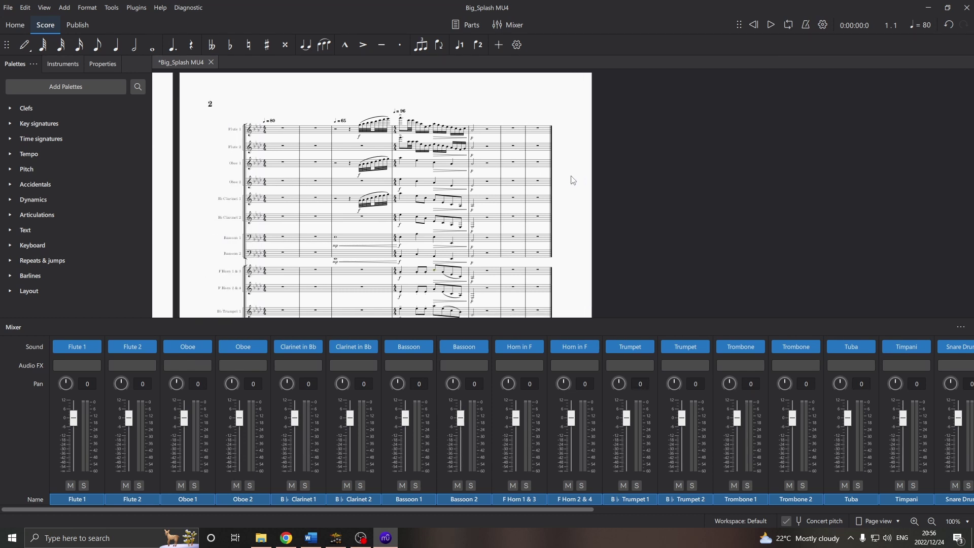
Export the score as WAV audio at 48000 Hz, saved as Big_Splash MU4
{"action": "left_click", "coordinate": [8, 7]}
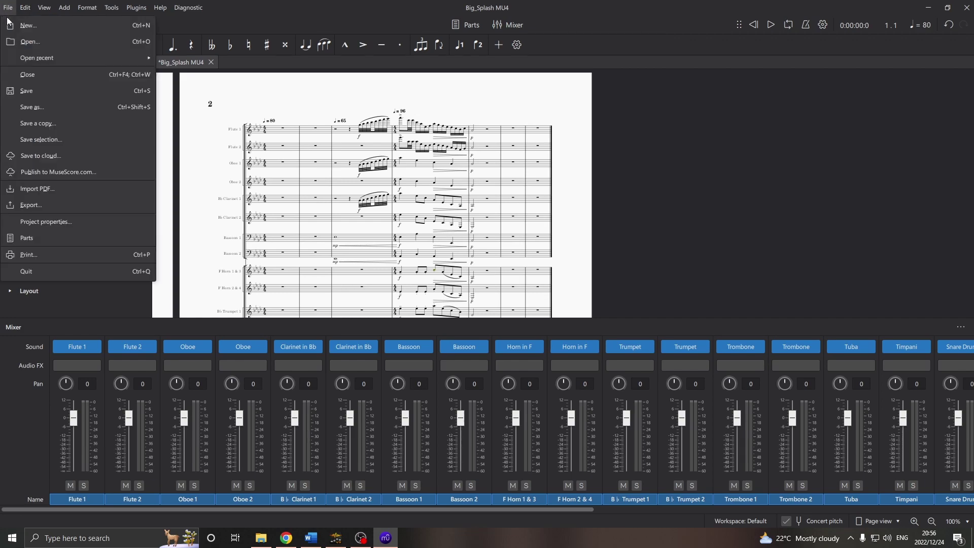
{"action": "left_click", "coordinate": [62, 203]}
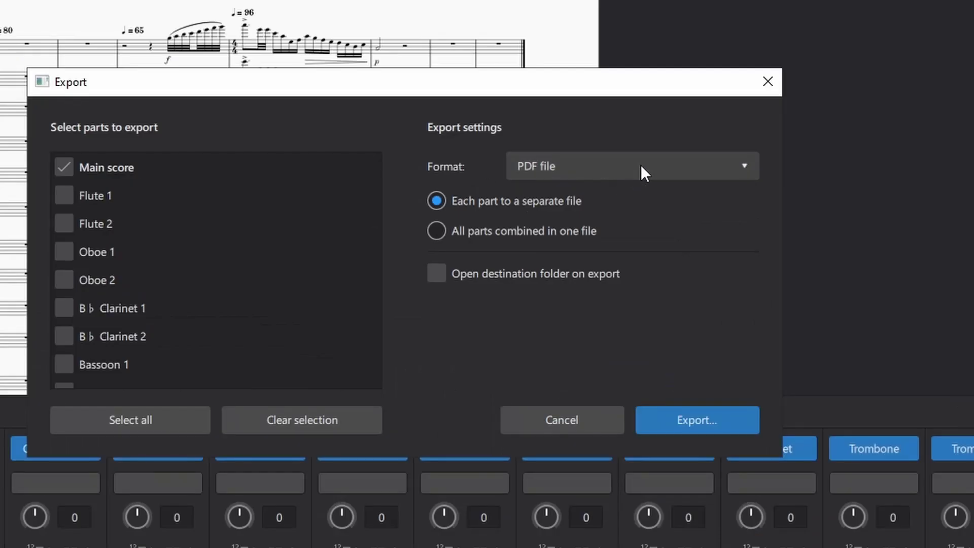
{"action": "left_click", "coordinate": [641, 166]}
{"action": "left_click", "coordinate": [576, 283]}
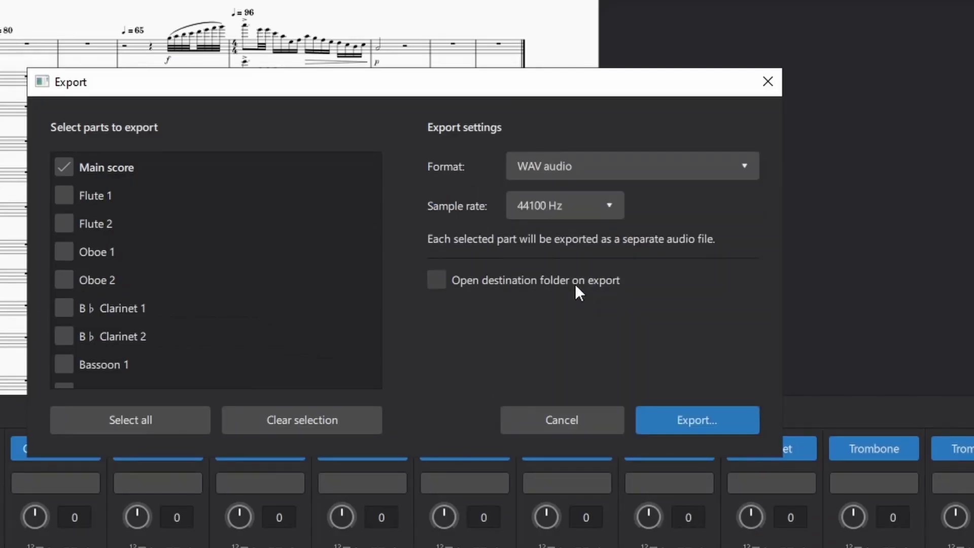
{"action": "left_click", "coordinate": [597, 207]}
{"action": "left_click", "coordinate": [586, 232]}
{"action": "left_click", "coordinate": [710, 418]}
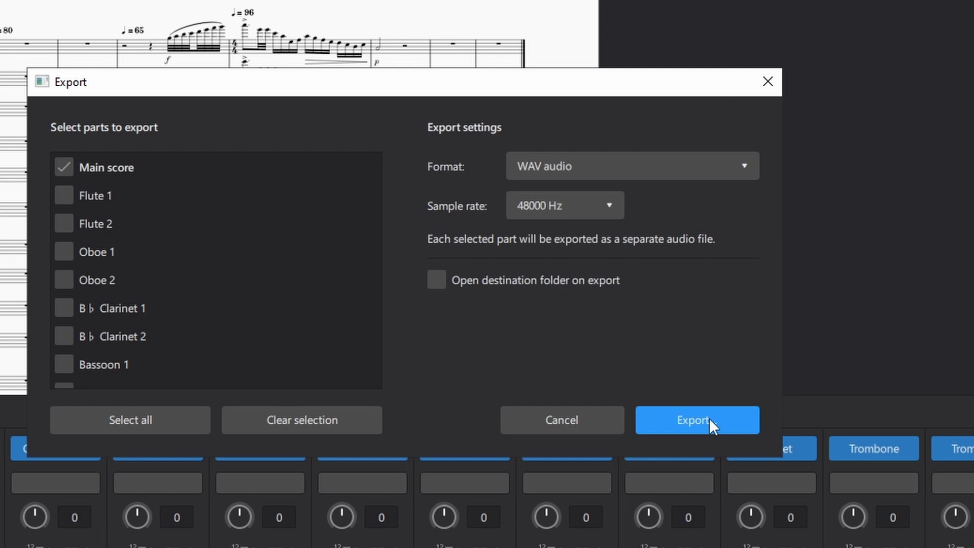
{"action": "key", "text": "Return"}
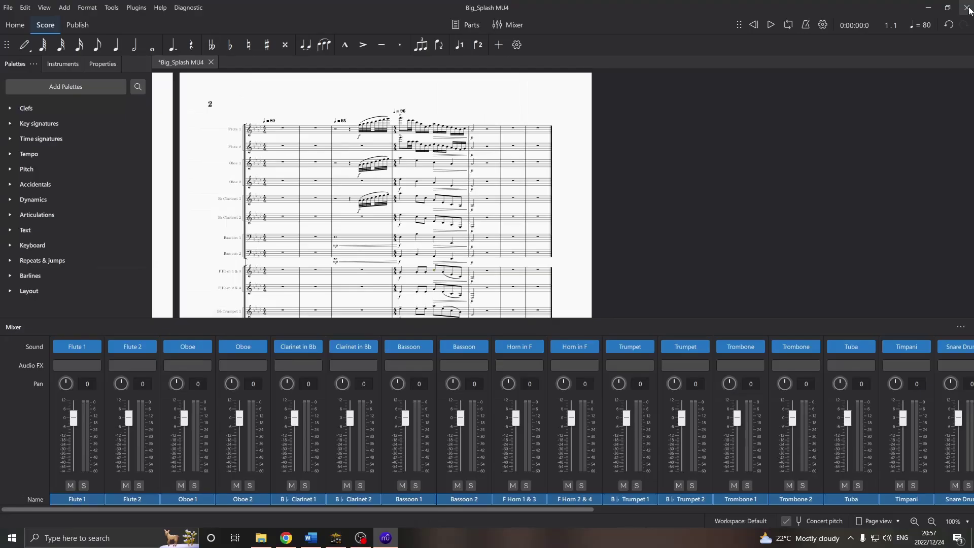
Close MuseScore 4, saving the score's changes to the computer
{"action": "left_click", "coordinate": [967, 8]}
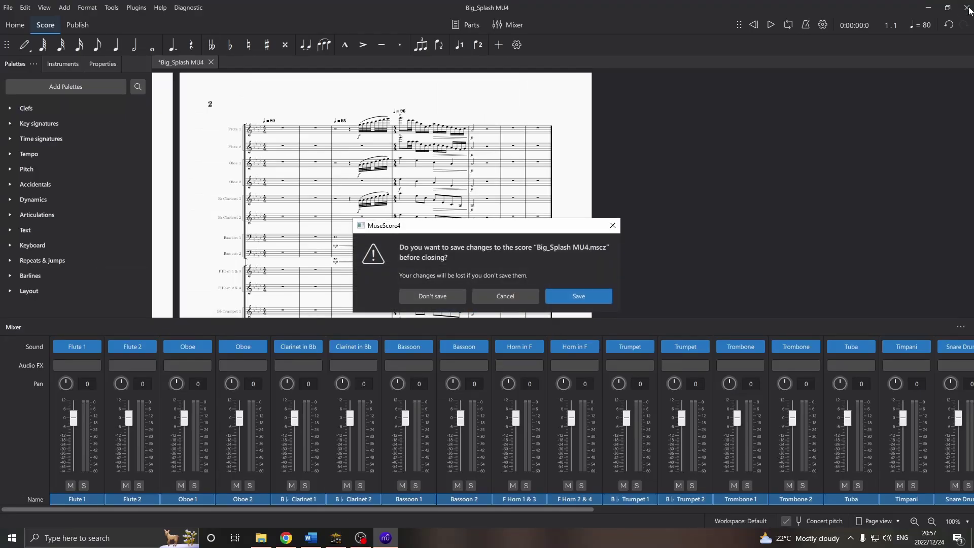
{"action": "left_click", "coordinate": [578, 301]}
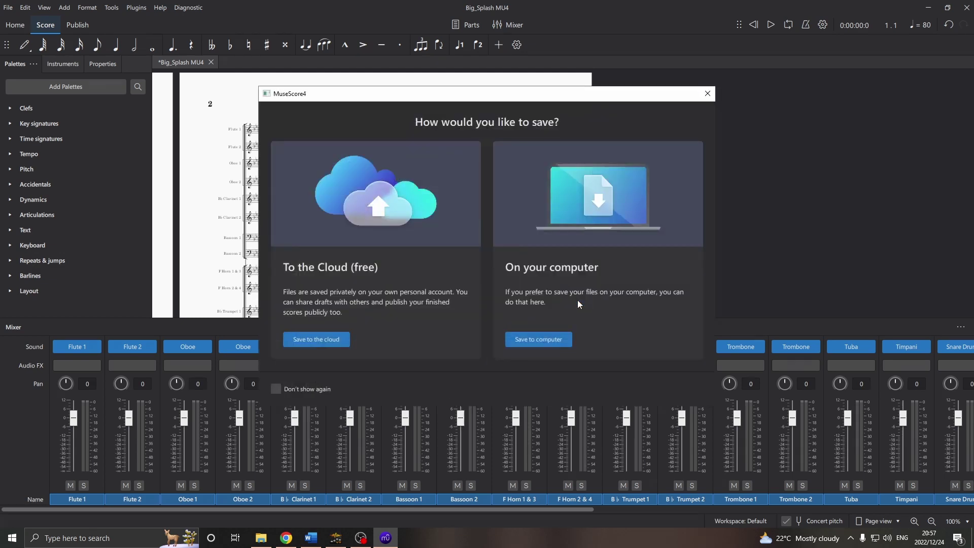
{"action": "left_click", "coordinate": [558, 338]}
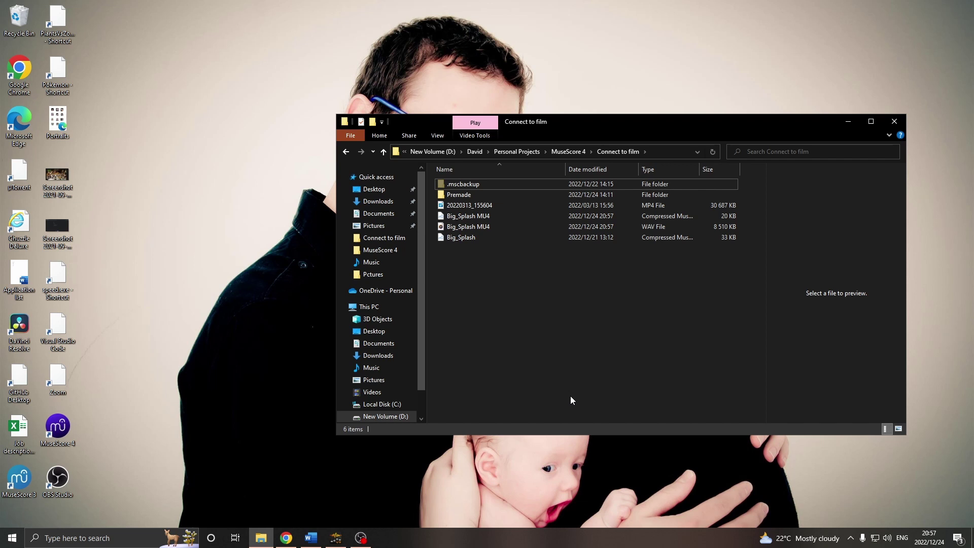
Launch DaVinci Resolve and create a new project named 'Big Splash'
{"action": "double_click", "coordinate": [19, 329]}
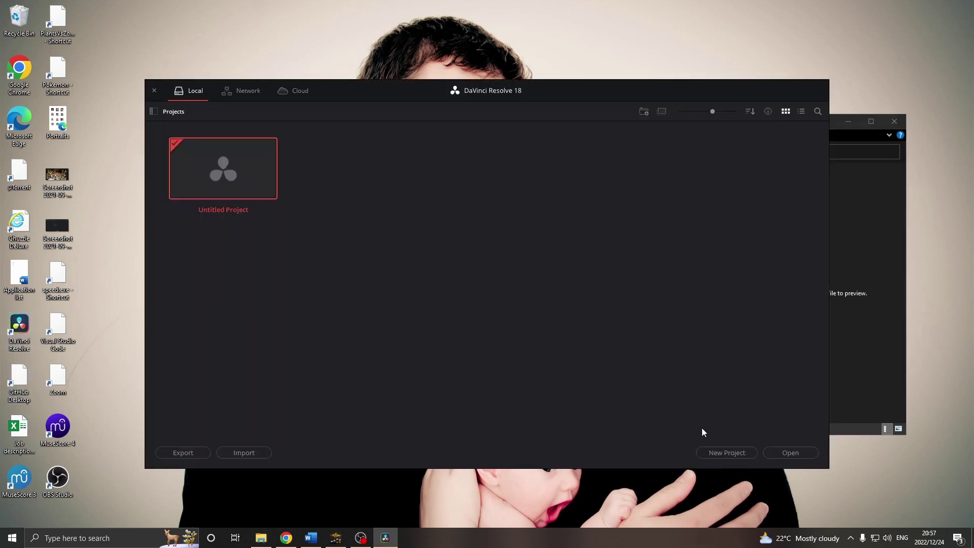
{"action": "left_click", "coordinate": [723, 453]}
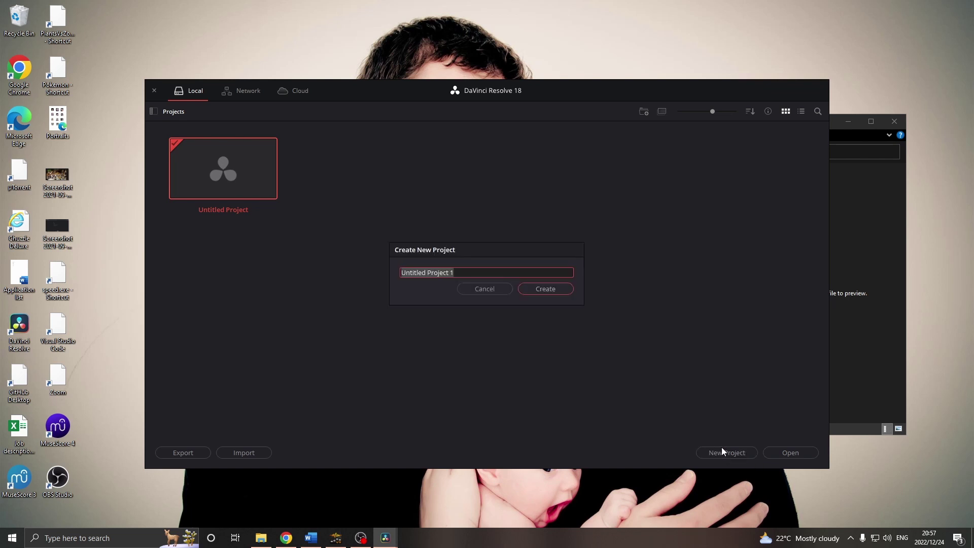
{"action": "type", "text": "Big Splash"}
{"action": "key", "text": "Return"}
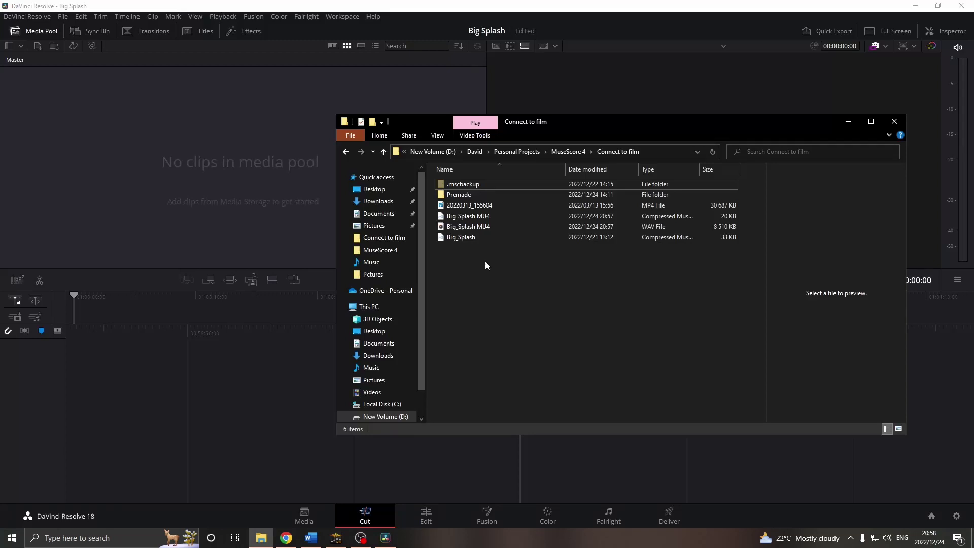
Import the 20220313_155604 video and Big_Splash MU4 audio into the Media Pool
{"action": "left_click_drag", "start_coordinate": [512, 206], "coordinate": [228, 191]}
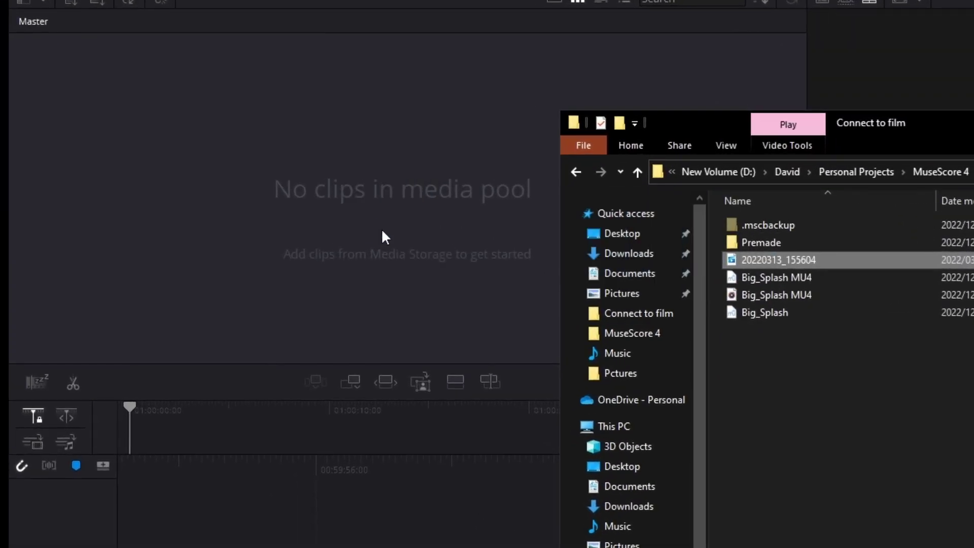
{"action": "left_click_drag", "start_coordinate": [383, 232], "coordinate": [382, 230]}
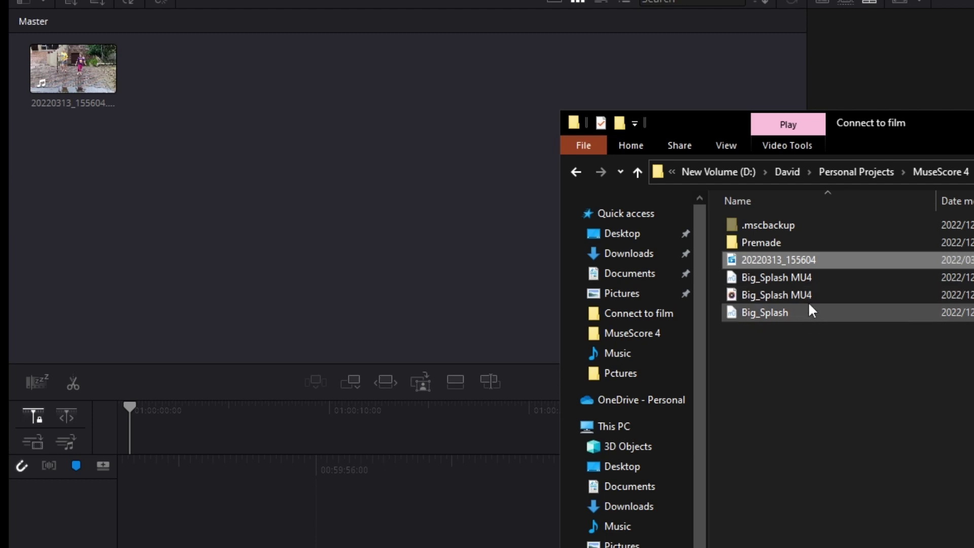
{"action": "left_click_drag", "start_coordinate": [811, 295], "coordinate": [377, 240]}
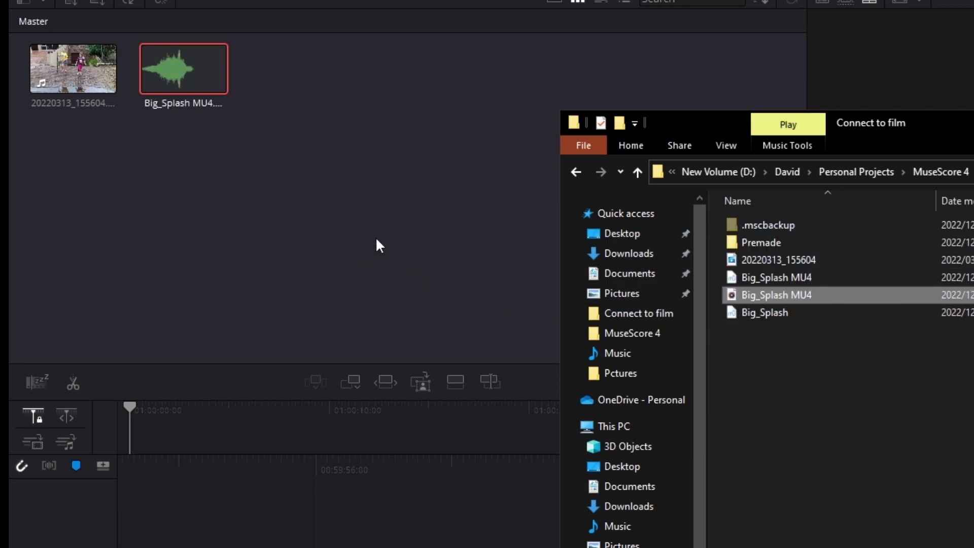
{"action": "left_click", "coordinate": [376, 253]}
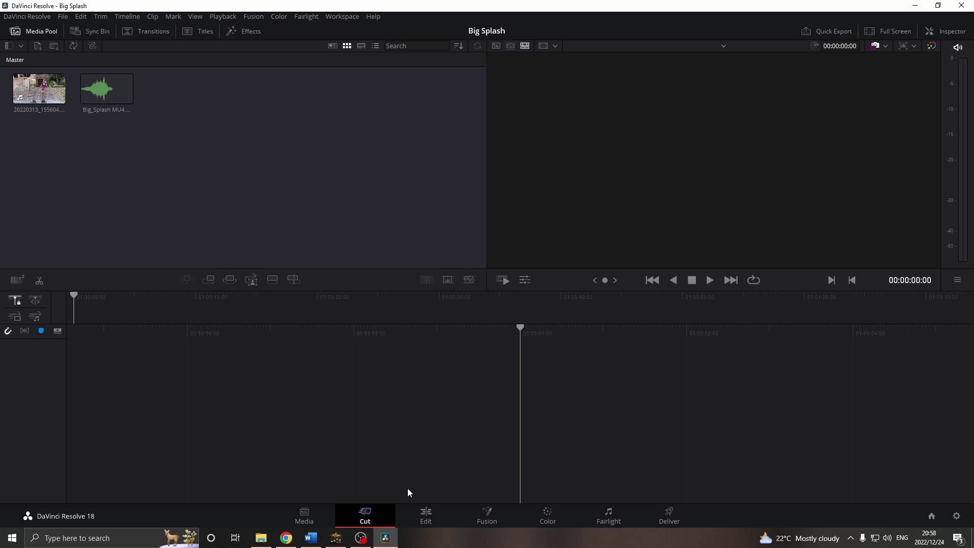
Put the 20220313_155604 video on a new timeline with Big_Splash MU4.wav on Audio 2
{"action": "left_click", "coordinate": [425, 516]}
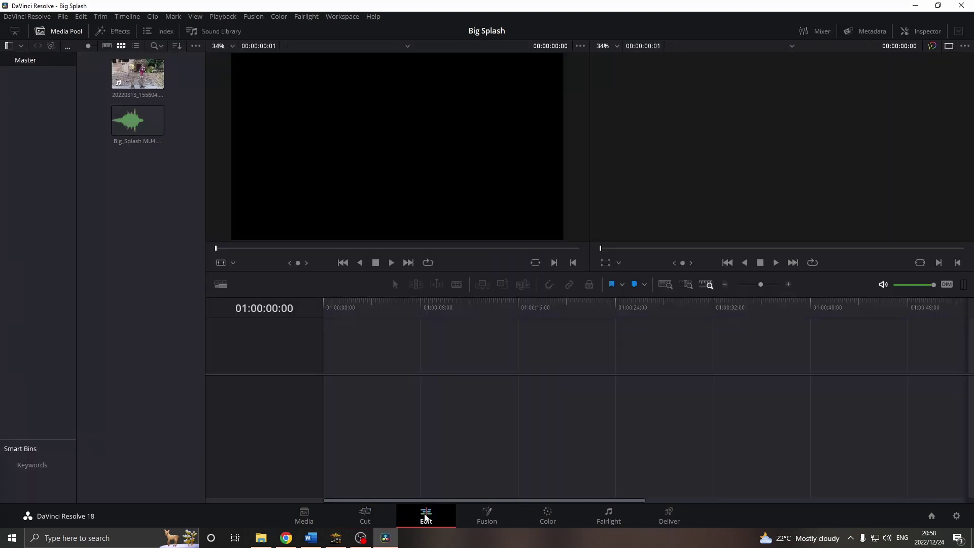
{"action": "left_click_drag", "start_coordinate": [151, 189], "coordinate": [325, 393]}
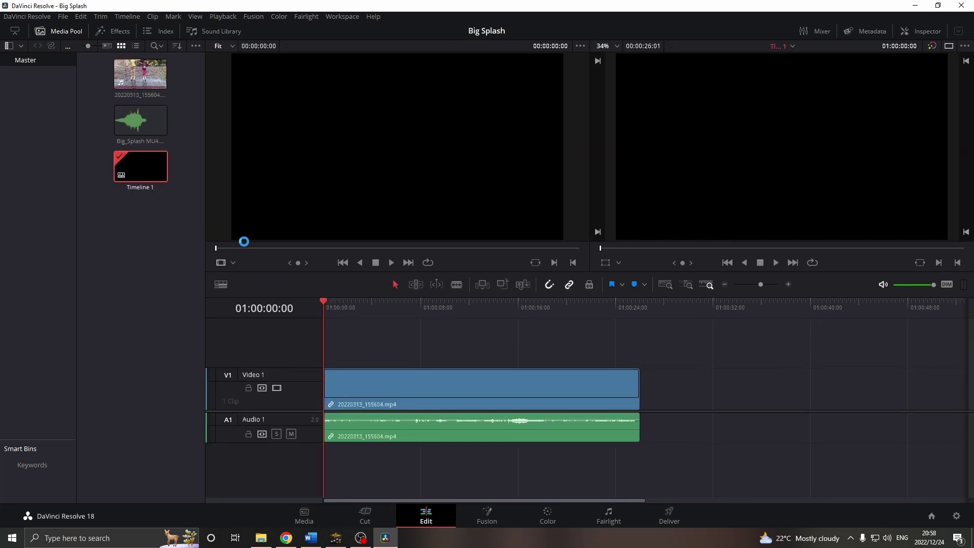
{"action": "left_click", "coordinate": [144, 129]}
{"action": "left_click_drag", "start_coordinate": [144, 129], "coordinate": [325, 459]}
Mute the video's original Audio 1 track and preview the timeline from about nine seconds
{"action": "left_click", "coordinate": [291, 434]}
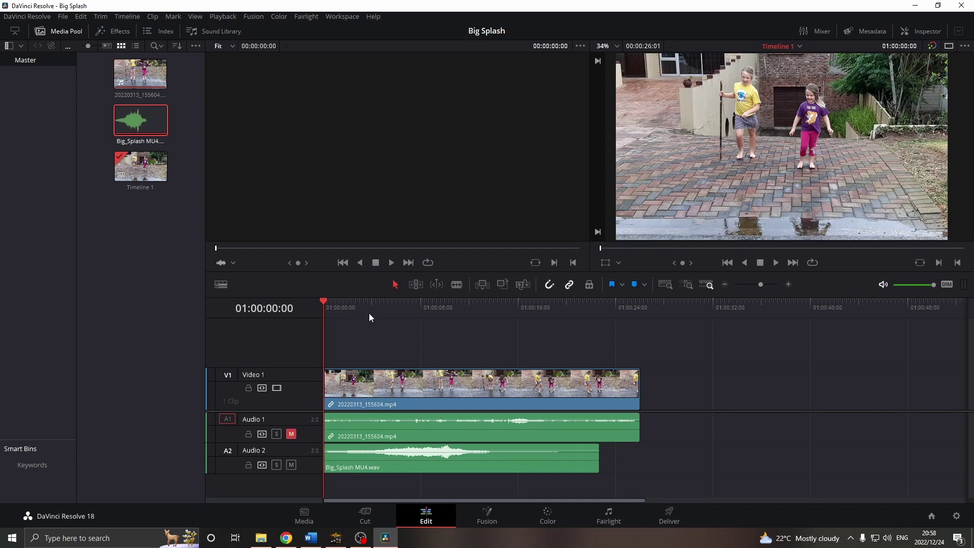
{"action": "left_click_drag", "start_coordinate": [440, 310], "coordinate": [425, 312]}
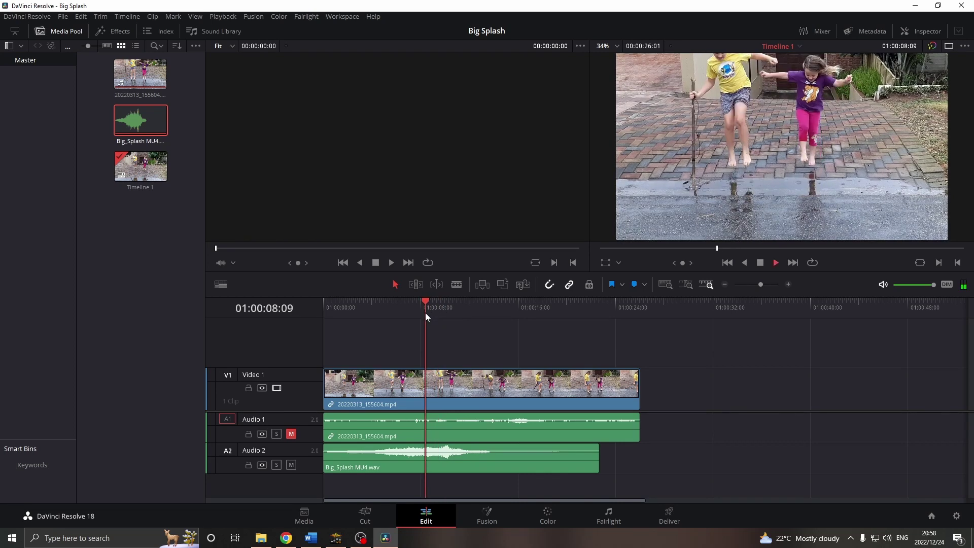
{"action": "key", "text": "space"}
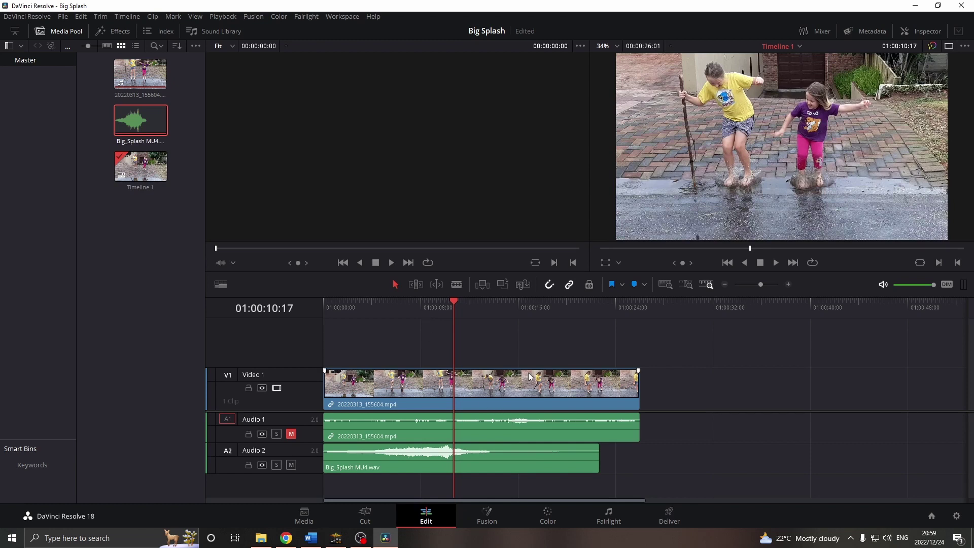
Cut all three clips at 01:00:16:11, remove everything after it, and save
{"action": "left_click_drag", "start_coordinate": [554, 312], "coordinate": [525, 314]}
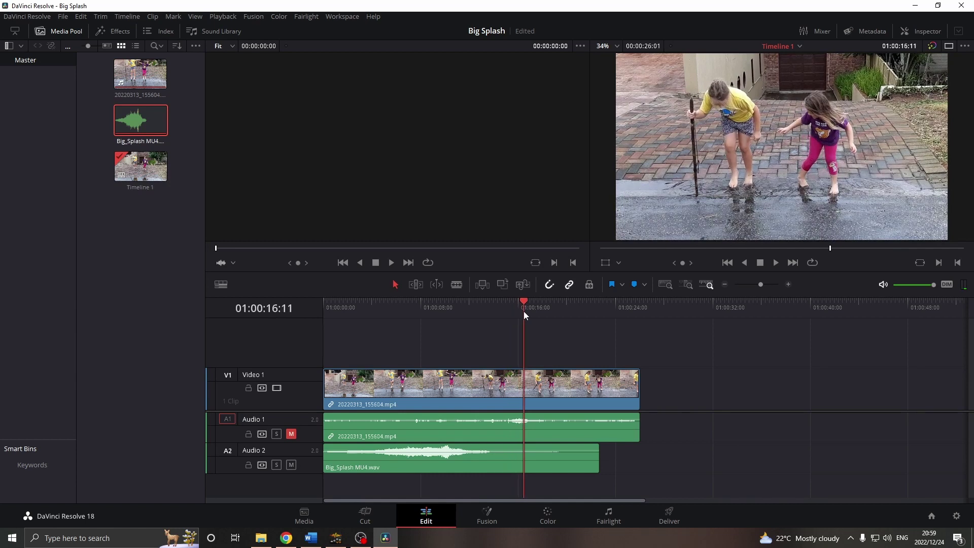
{"action": "key", "text": "ctrl+b"}
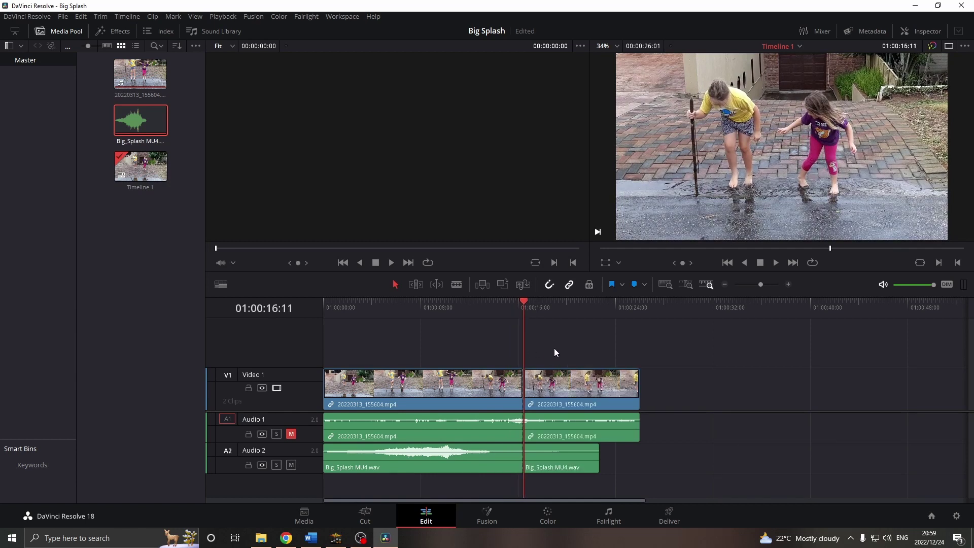
{"action": "left_click_drag", "start_coordinate": [554, 348], "coordinate": [574, 476]}
{"action": "key", "text": "Delete"}
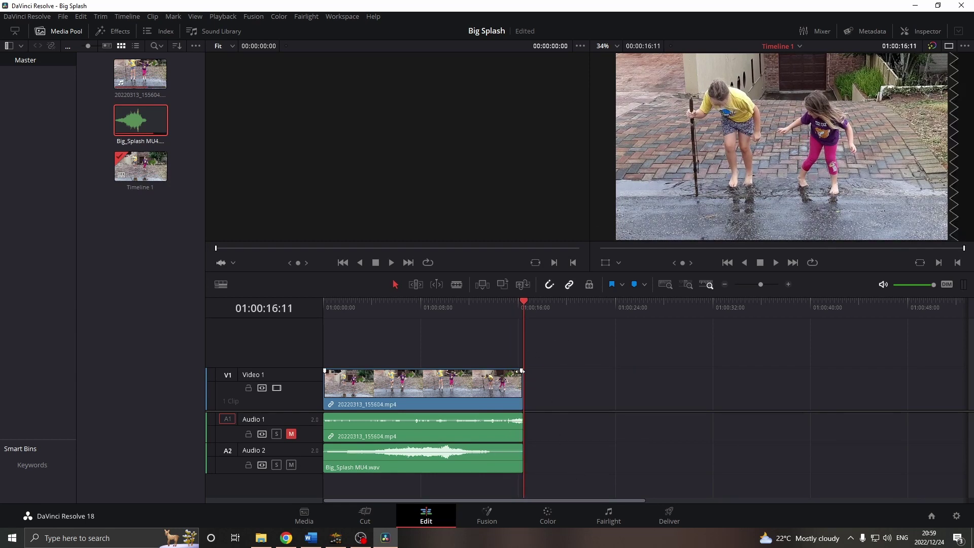
{"action": "key", "text": "ctrl+s"}
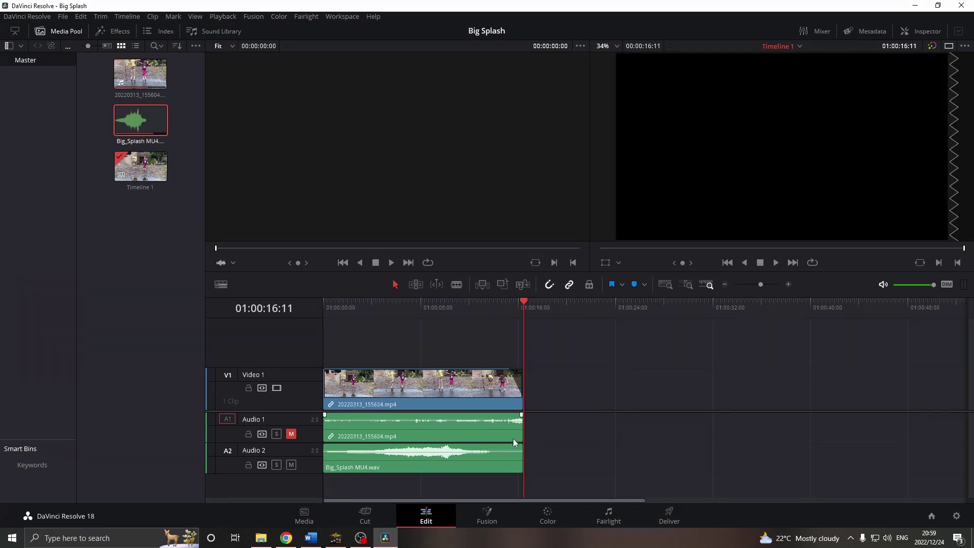
Give the score a one-second fade-out and the video a fade-in, save, and replay from the start
{"action": "left_click_drag", "start_coordinate": [521, 448], "coordinate": [509, 446]}
{"action": "left_click_drag", "start_coordinate": [325, 370], "coordinate": [337, 371]}
{"action": "key", "text": "Home"}
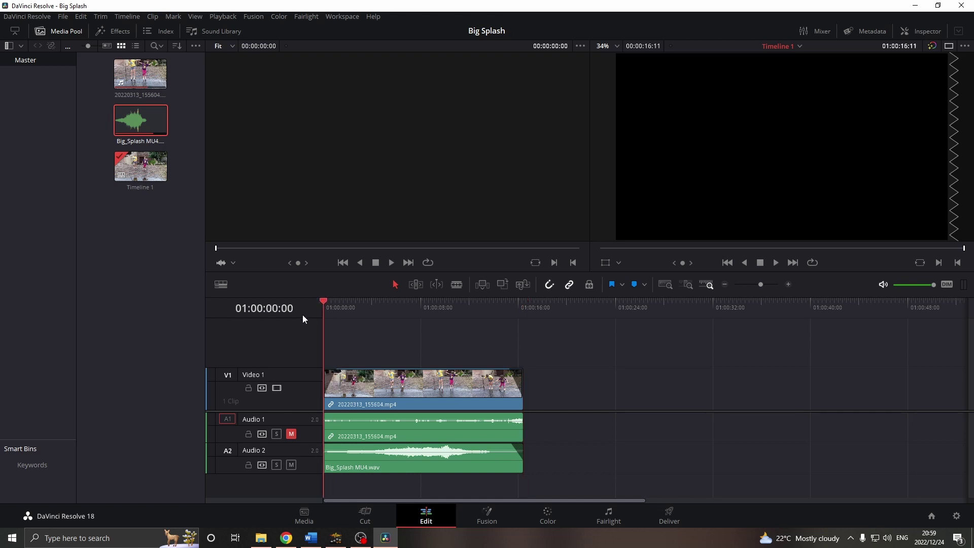
{"action": "key", "text": "ctrl+s"}
{"action": "key", "text": "space"}
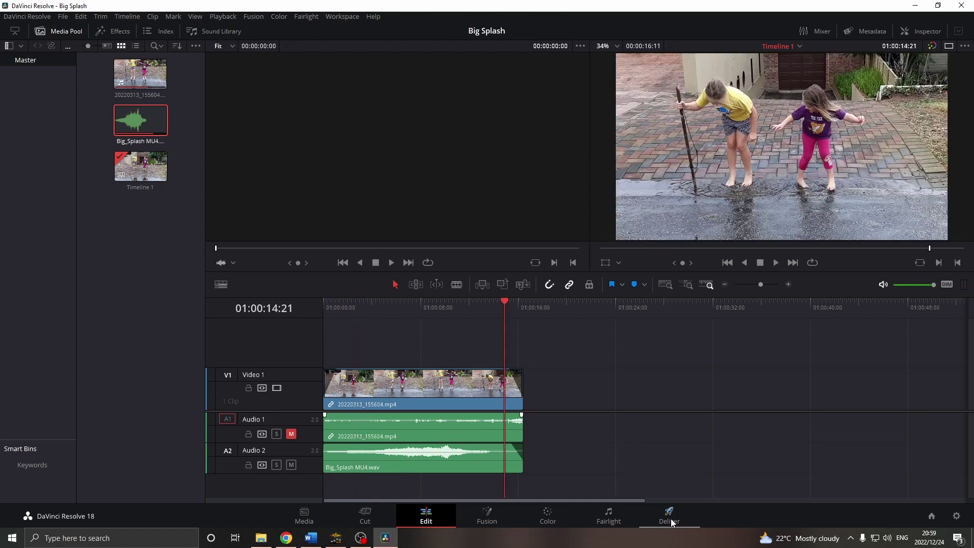
Queue a YouTube 1080p MP4 render named Big Splash Video, saved to the Connect to film folder
{"action": "left_click", "coordinate": [670, 517]}
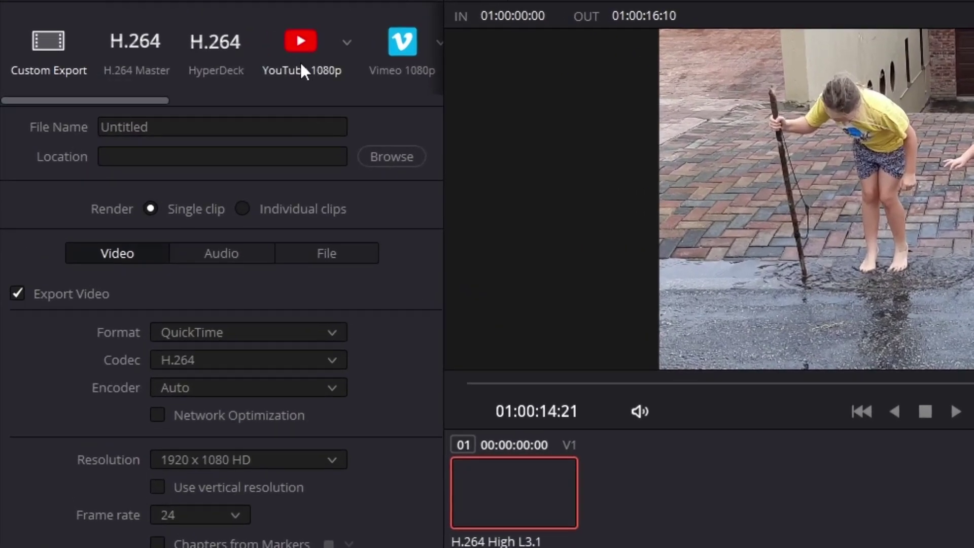
{"action": "left_click", "coordinate": [154, 74]}
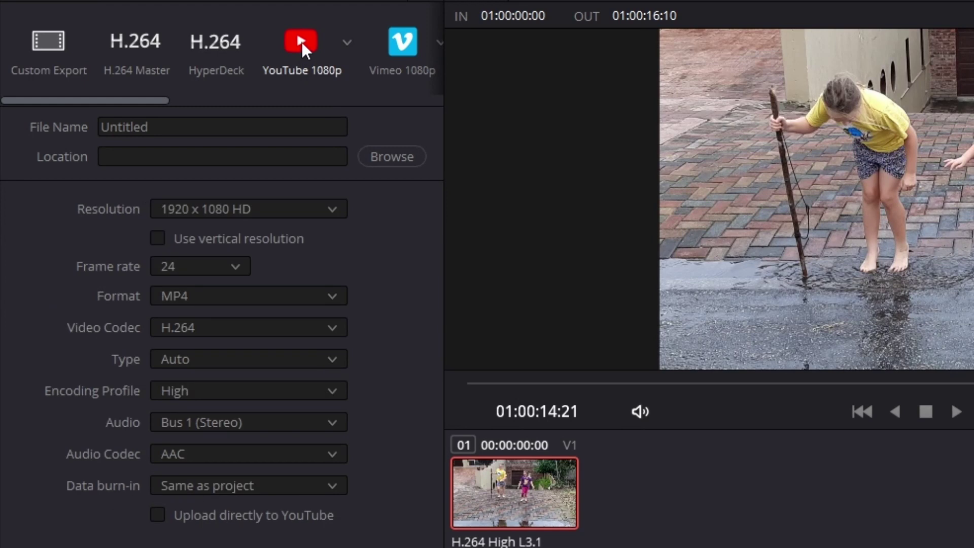
{"action": "left_click", "coordinate": [101, 127]}
{"action": "type", "text": "Big Sp"}
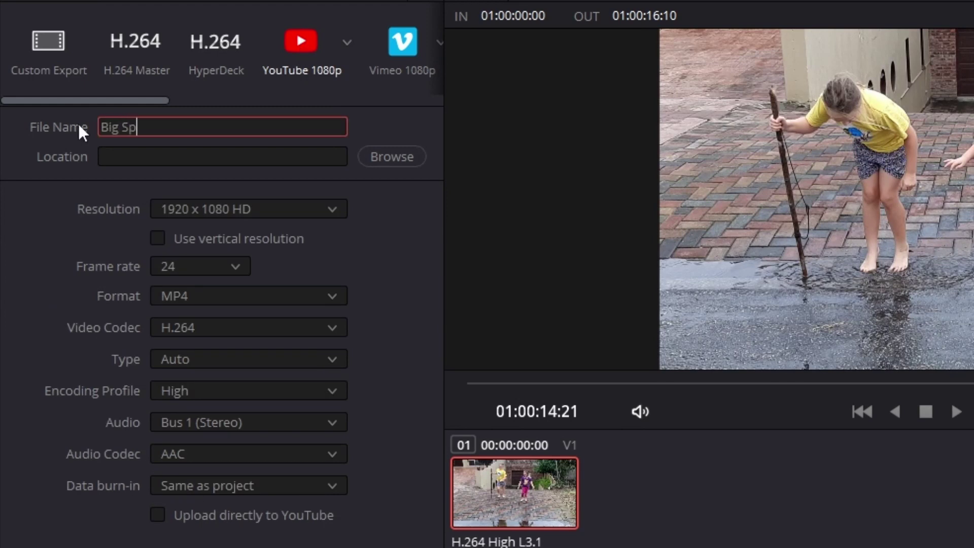
{"action": "type", "text": "lash Video"}
{"action": "left_click", "coordinate": [389, 156]}
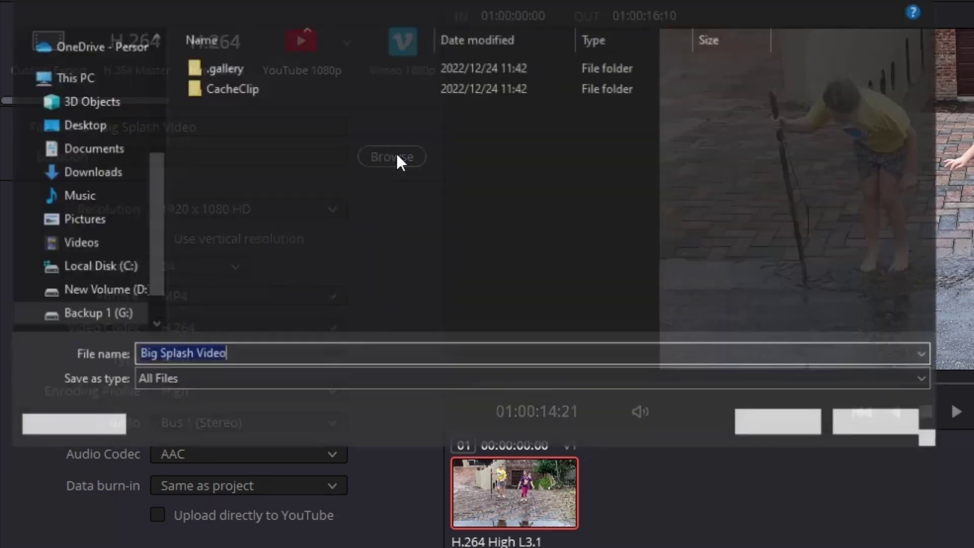
{"action": "key", "text": "Return"}
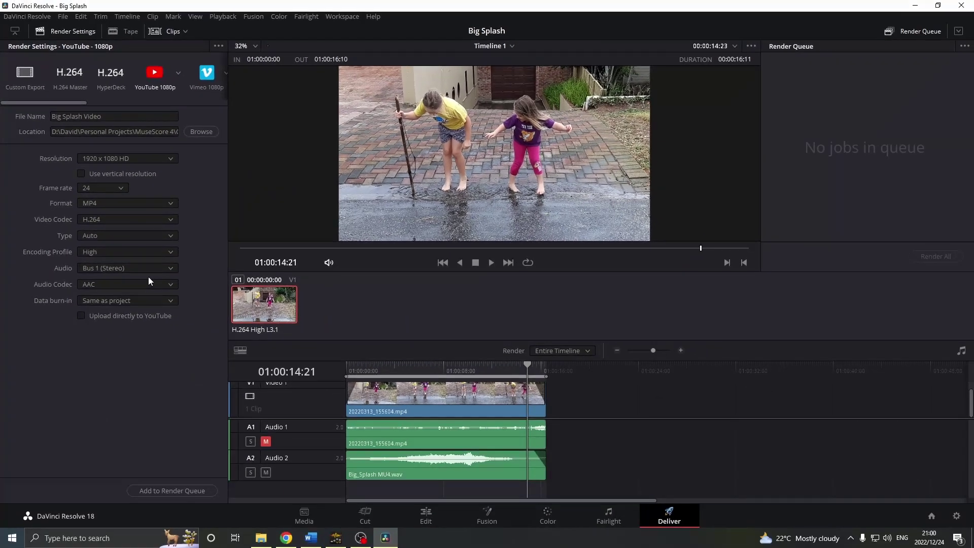
{"action": "left_click", "coordinate": [189, 492]}
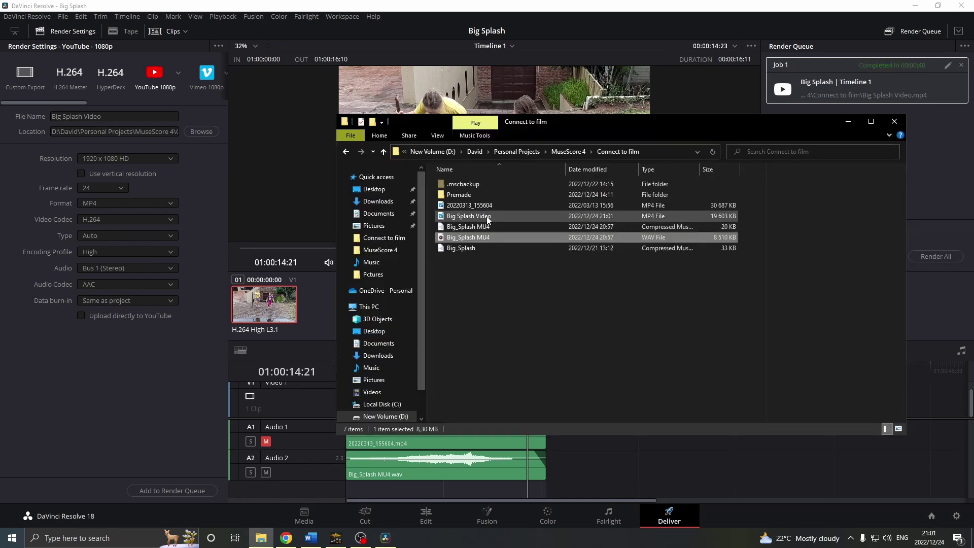
Check the Big Splash Video MP4 (19,603 KB) in the Connect to film folder
{"action": "left_click", "coordinate": [507, 216]}
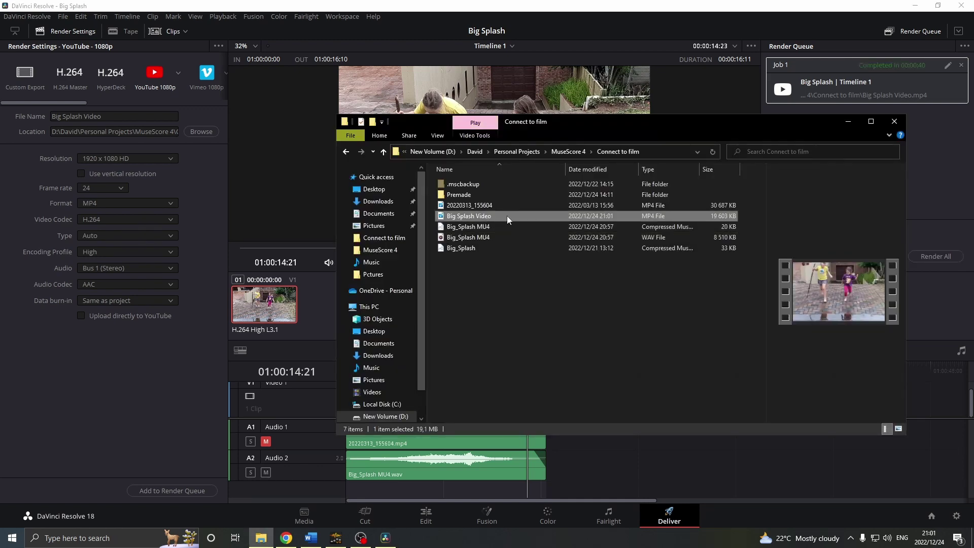